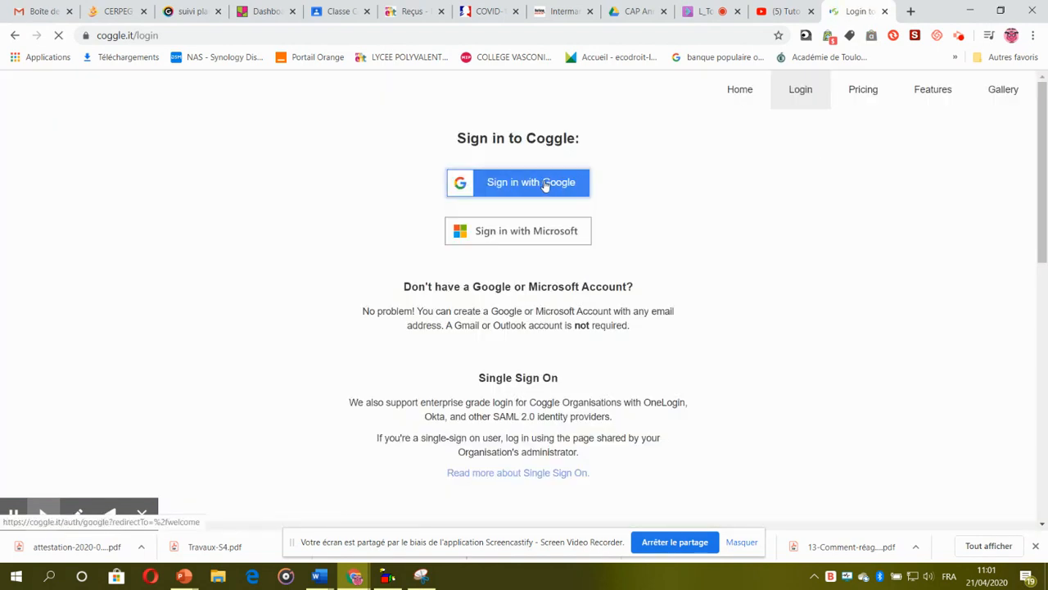
# - Sign in to Coggle with the existing Google account
pyautogui.click(542, 185)
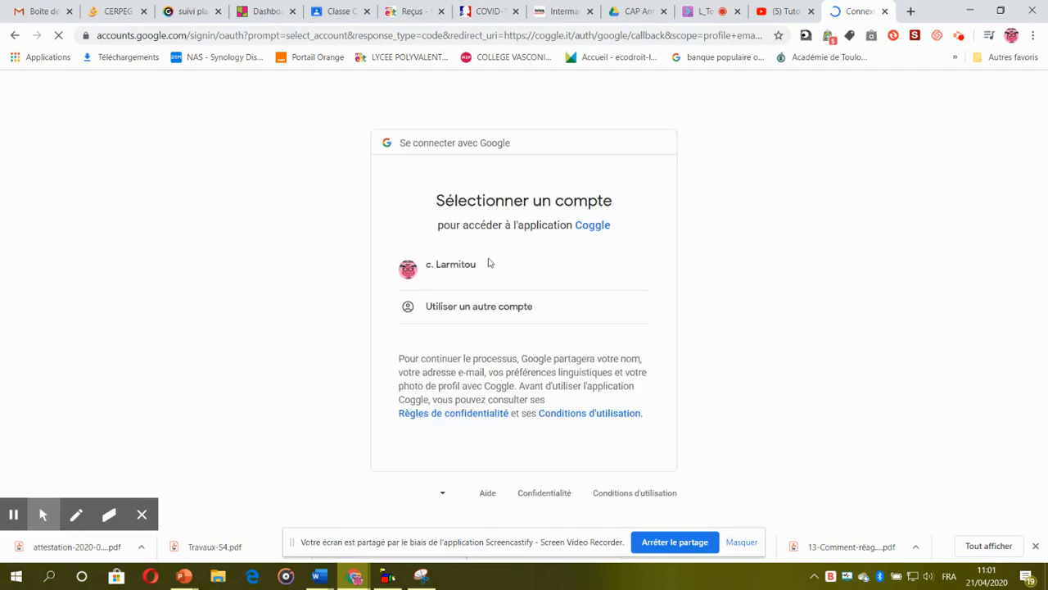
pyautogui.click(463, 268)
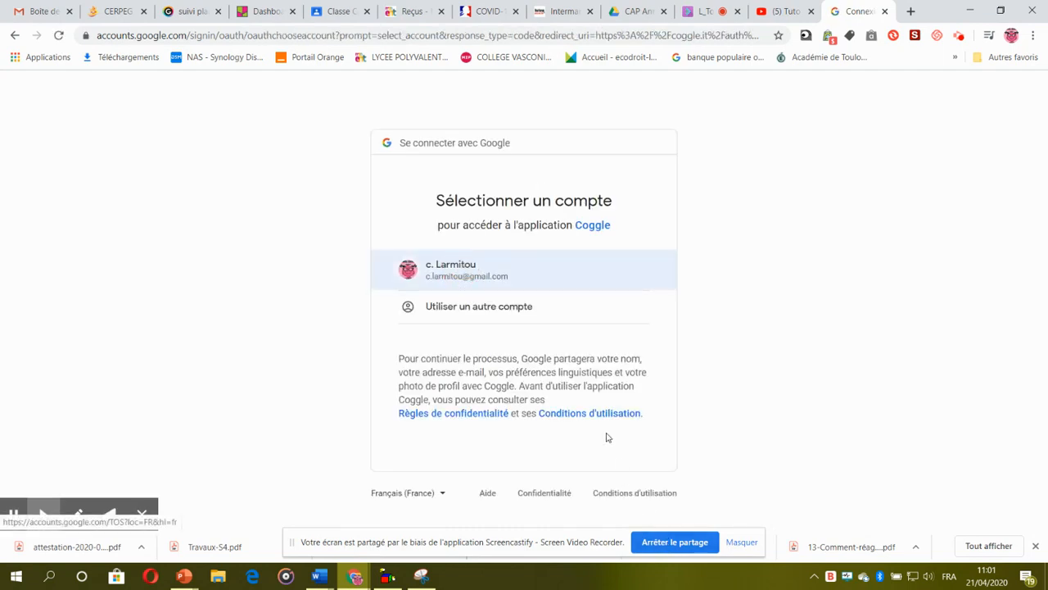
pyautogui.click(527, 272)
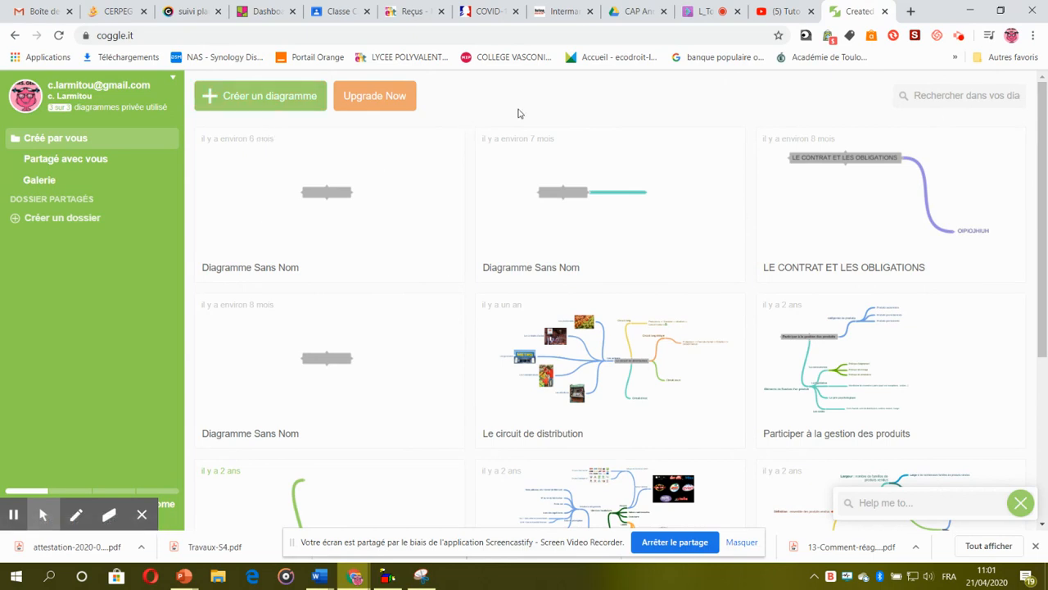
# - Create a new diagram and title its central node "emballage et conditionnement"
pyautogui.click(231, 97)
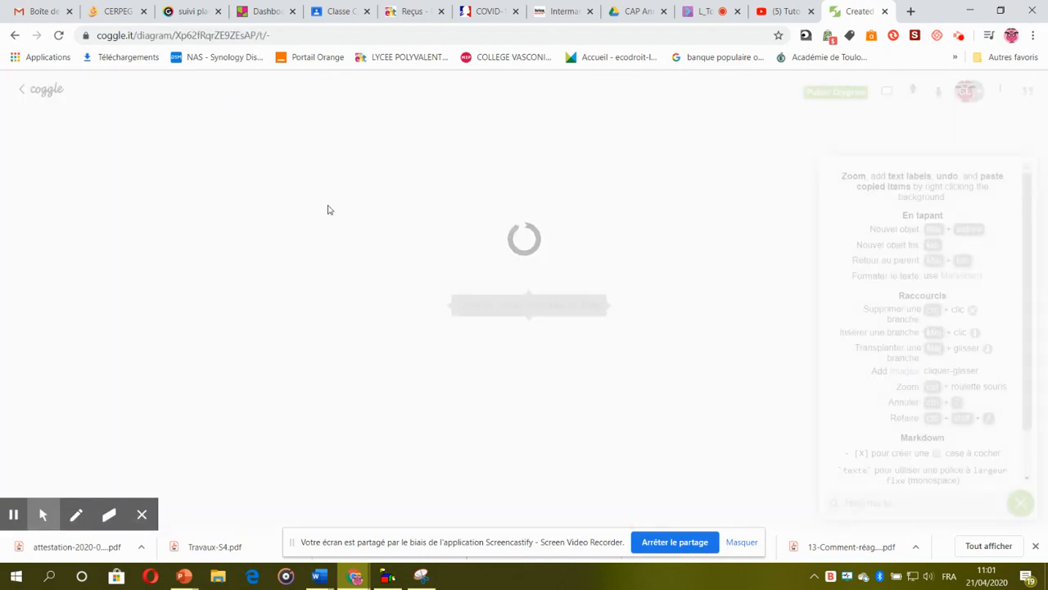
pyautogui.click(505, 304)
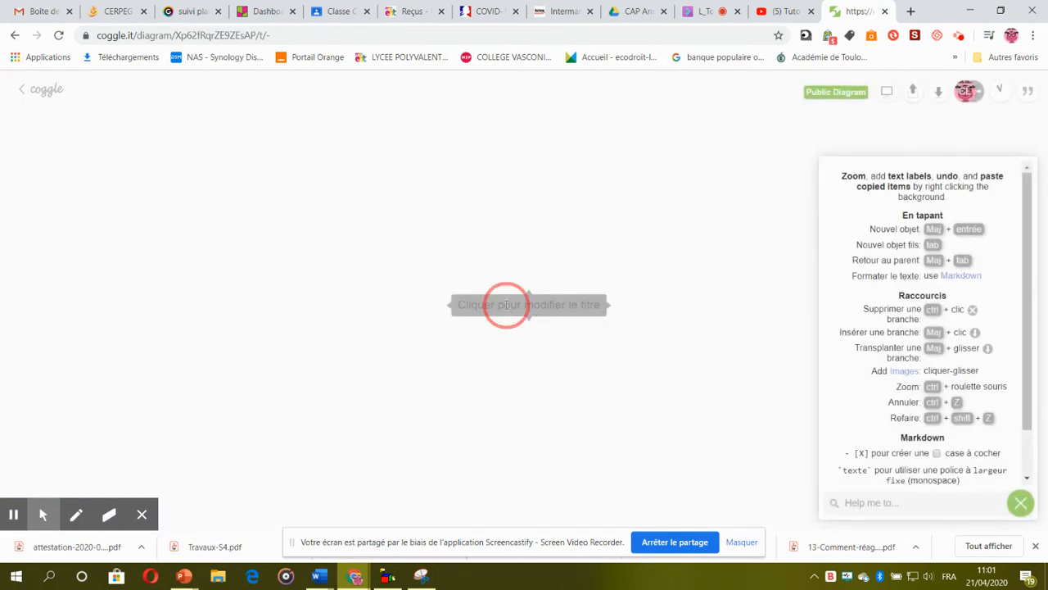
pyautogui.write('em')
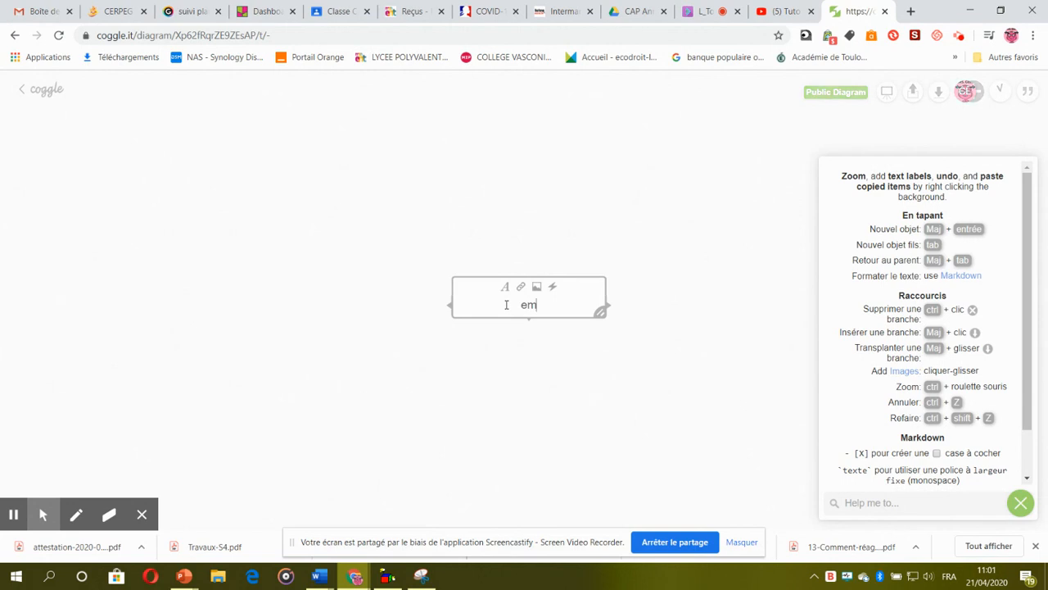
pyautogui.write('ballage et ')
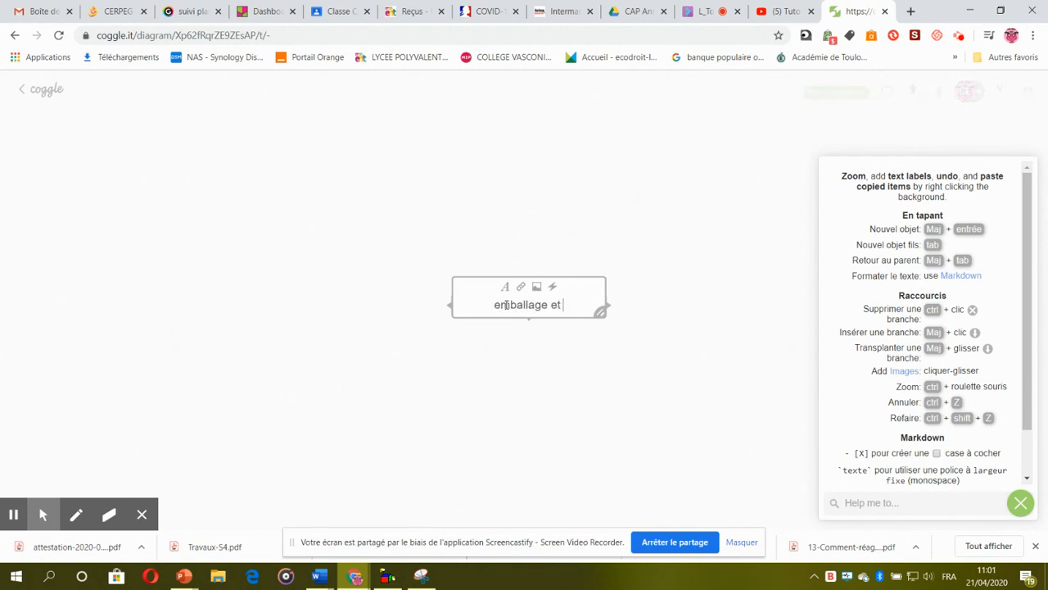
pyautogui.write('condition')
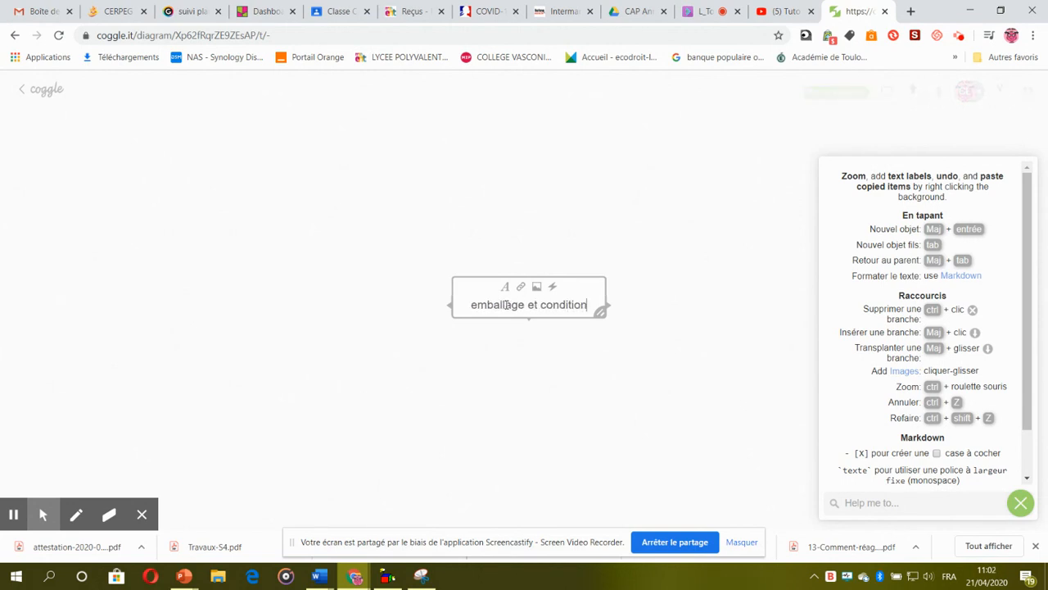
pyautogui.write('nement')
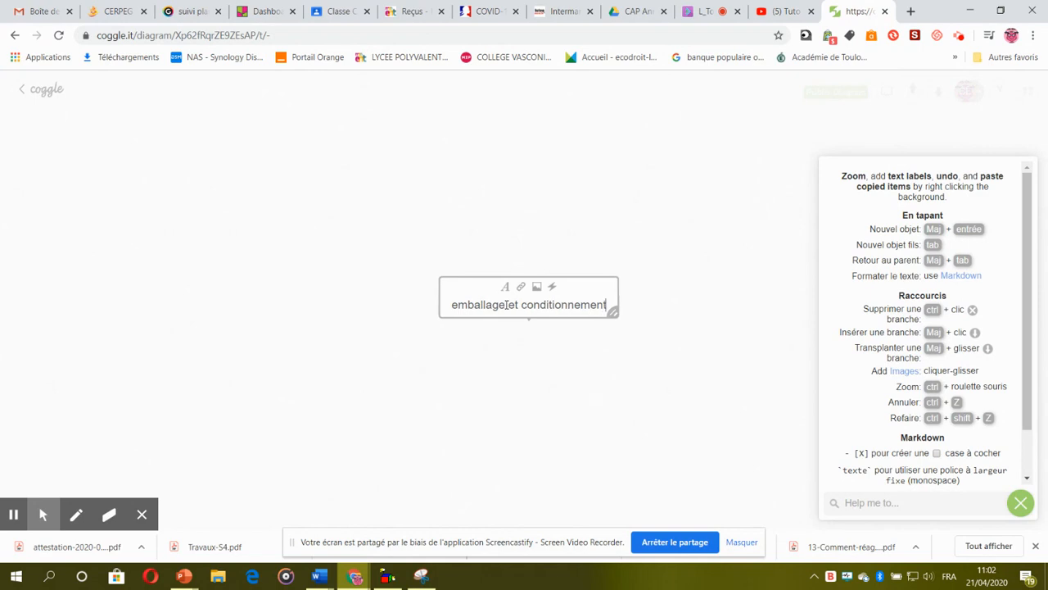
pyautogui.click(566, 346)
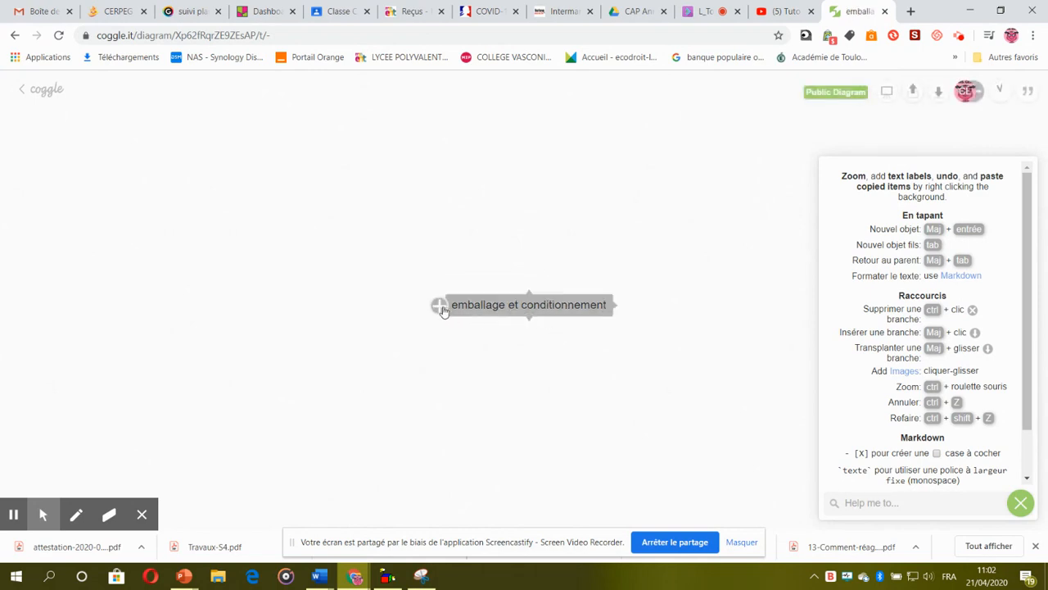
# - Add a branch labelled "conditionnement" extending left from the central node
pyautogui.click(441, 307)
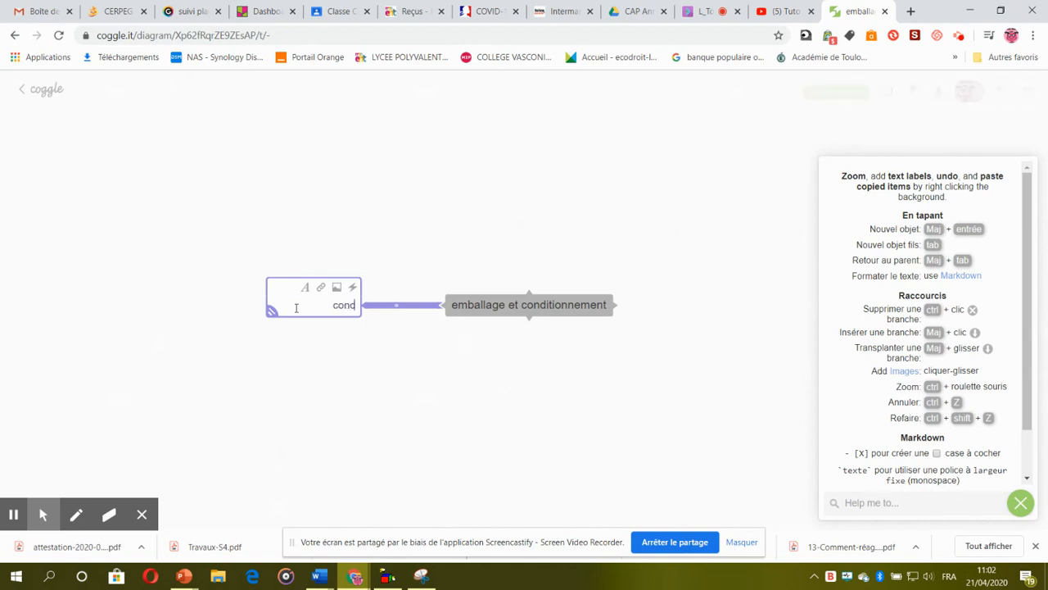
pyautogui.write('conditionnement')
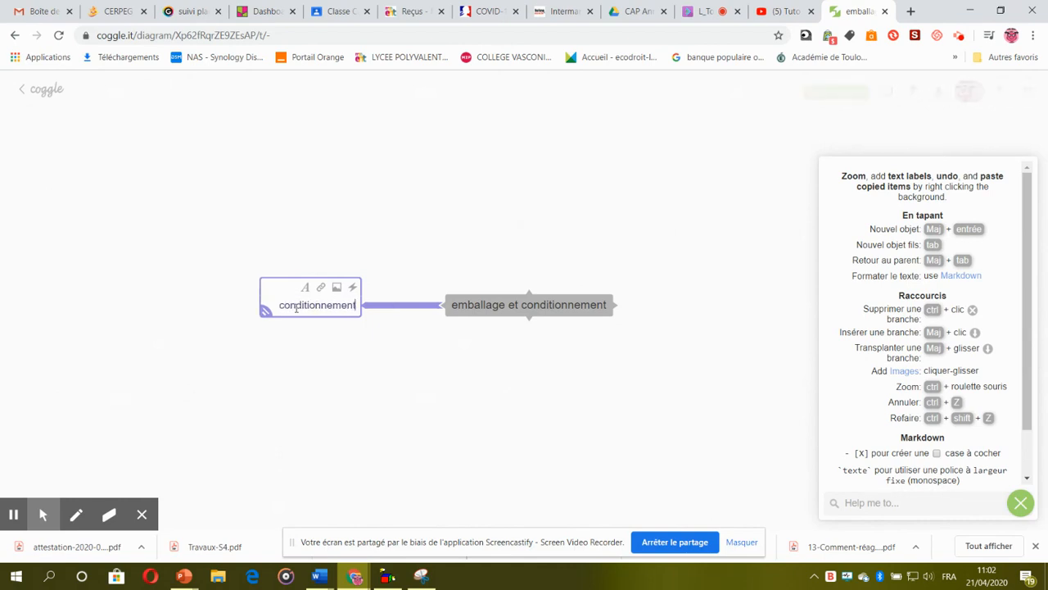
pyautogui.click(469, 264)
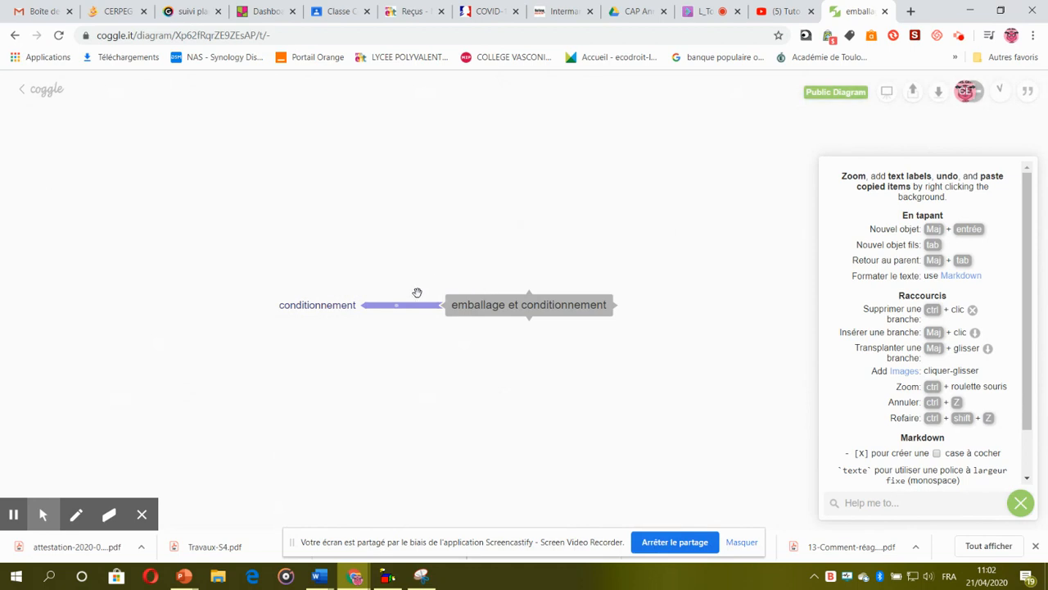
# - Add a branch labelled "emballage" extending upward from the central node
pyautogui.click(397, 312)
pyautogui.click(529, 289)
pyautogui.write('emb')
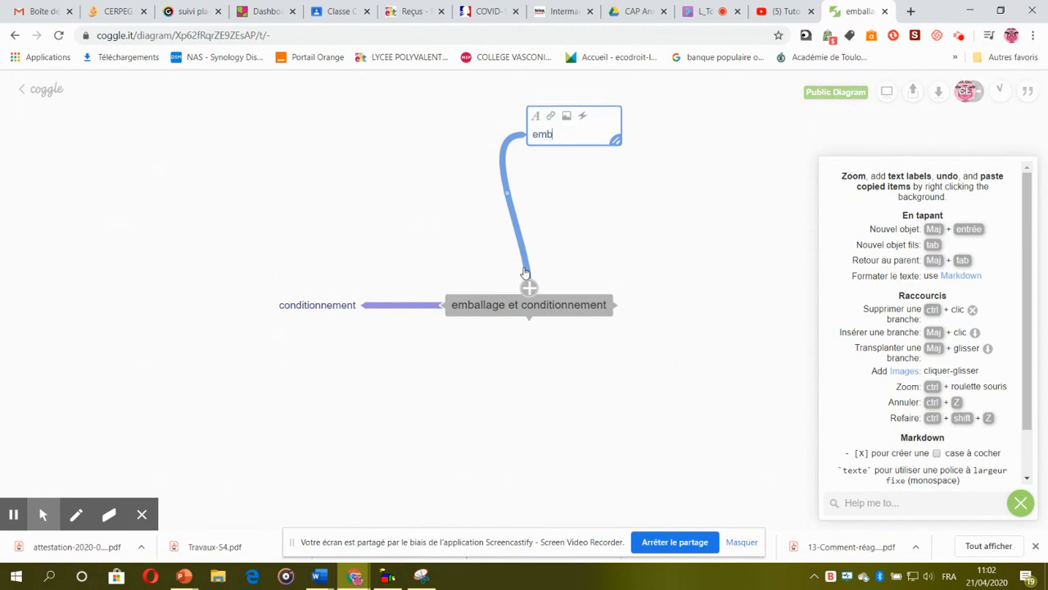
pyautogui.write('allage')
pyautogui.click(377, 348)
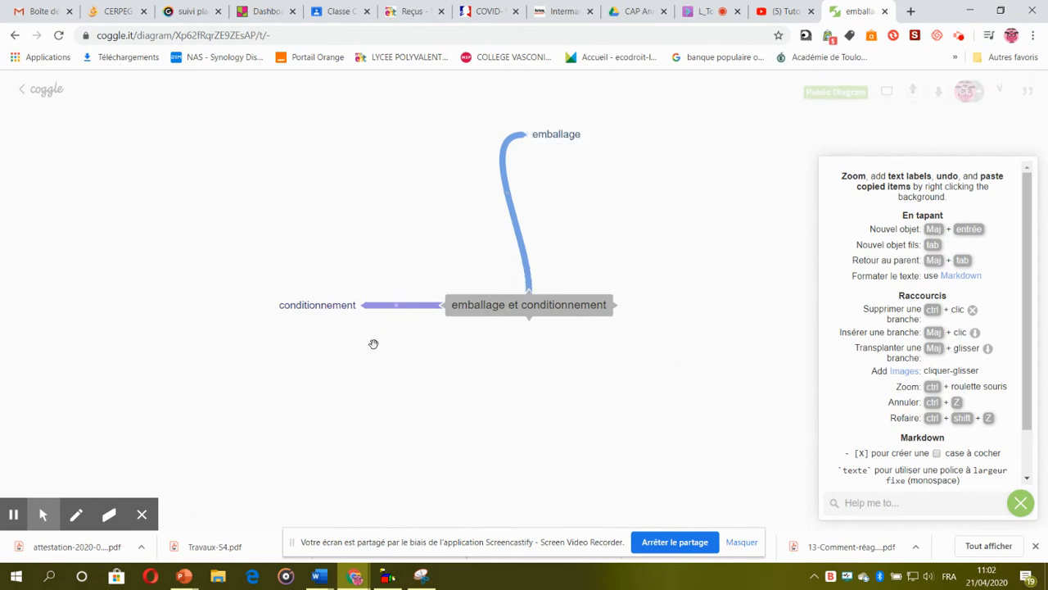
# - Try to apply bold formatting to the "conditionnement" branch label
pyautogui.click(317, 308)
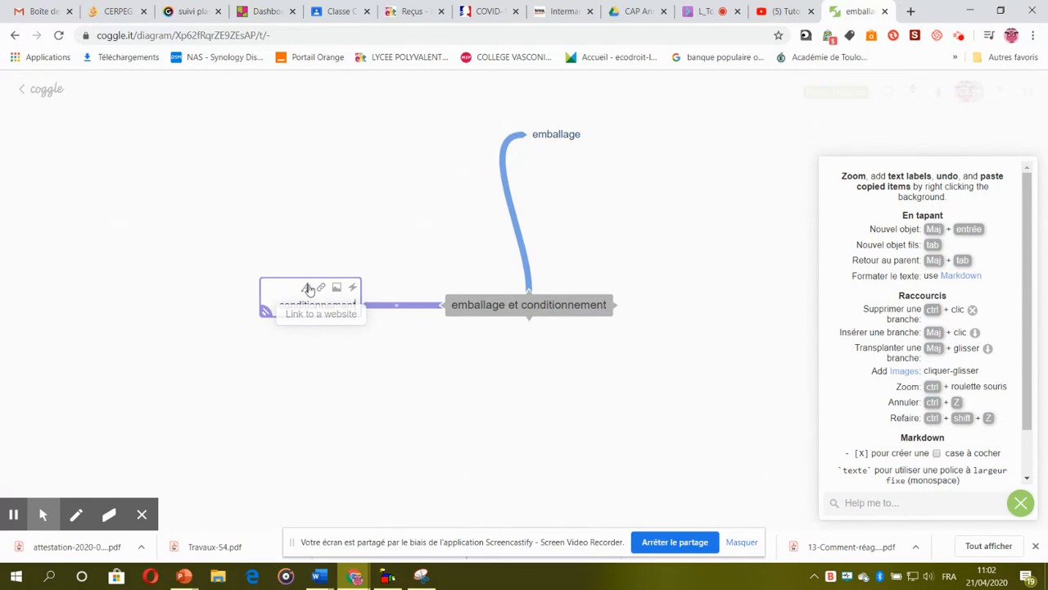
pyautogui.click(307, 288)
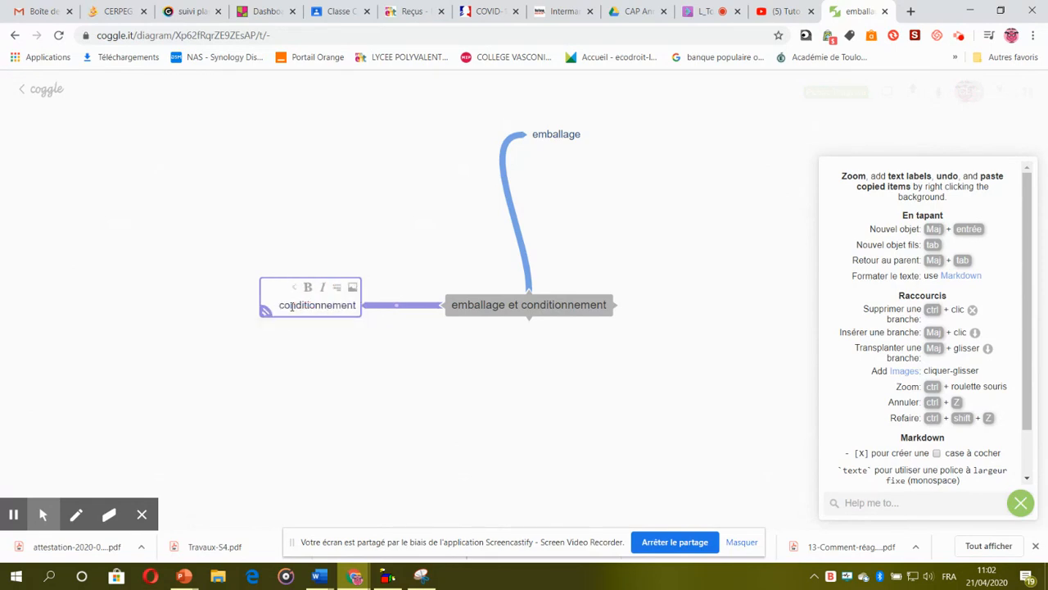
pyautogui.click(307, 289)
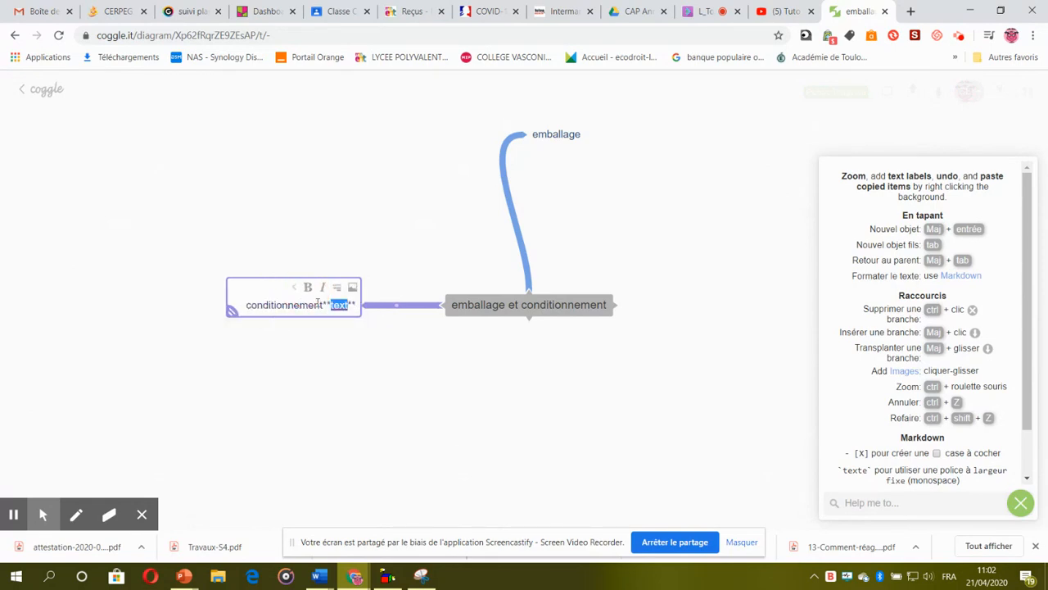
pyautogui.click(357, 328)
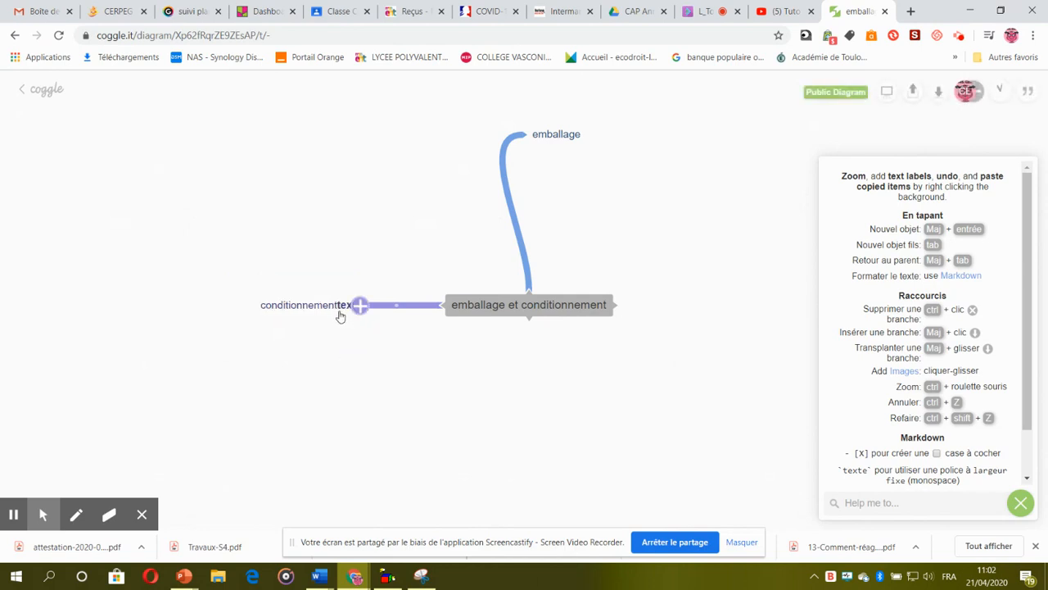
# - Remove the bold placeholder text after "conditionnement" and make the word "conditionnement" itself bold
pyautogui.click(340, 305)
pyautogui.moveTo(327, 305); pyautogui.dragTo(355, 304)
pyautogui.press('BackSpace')
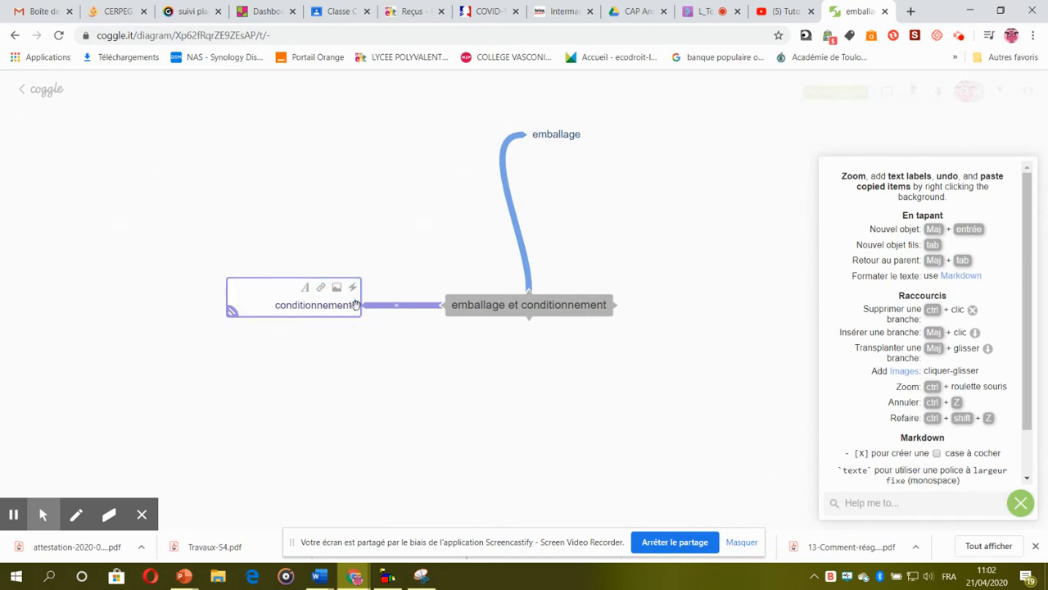
pyautogui.press('BackSpace')
pyautogui.moveTo(280, 304); pyautogui.dragTo(348, 306)
pyautogui.click(306, 287)
pyautogui.click(313, 331)
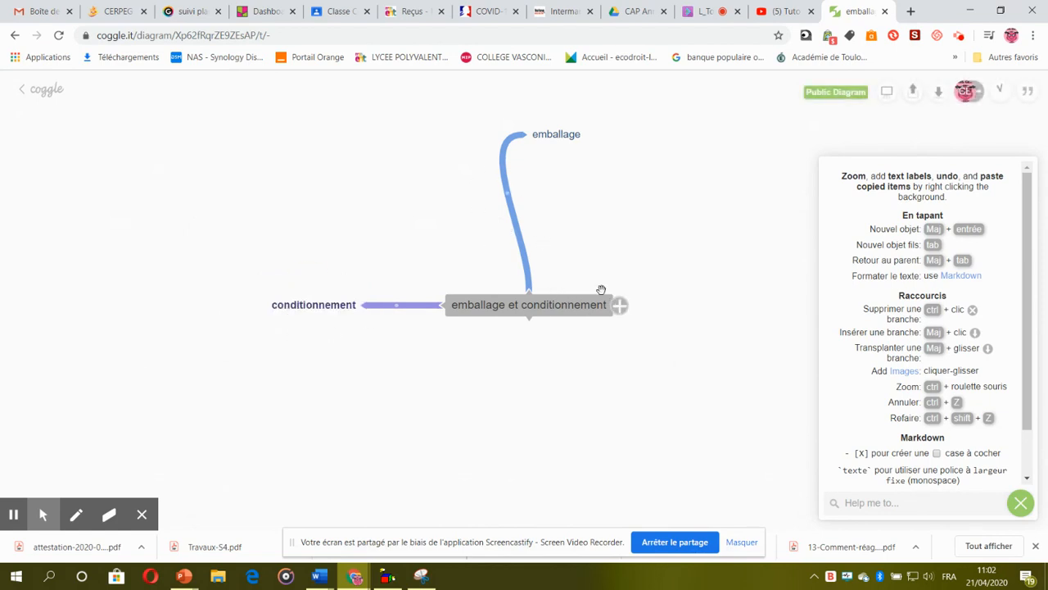
# - Add a branch labelled "les différents matériaux" extending right from the central node, and close the help overlay covering it
pyautogui.click(620, 305)
pyautogui.click(718, 305)
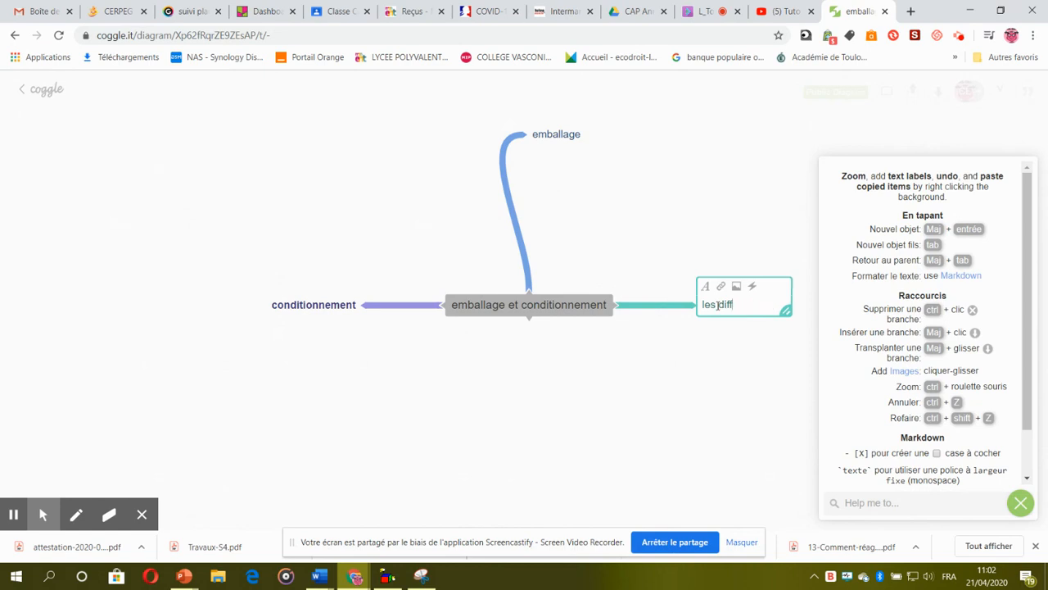
pyautogui.write('matéria')
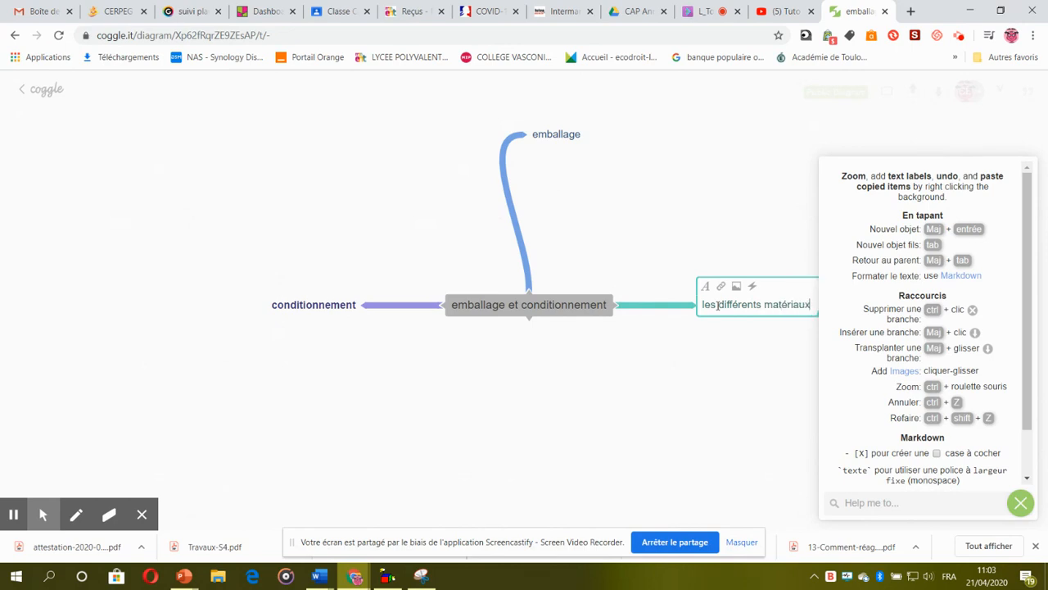
pyautogui.write('ux')
pyautogui.click(1021, 503)
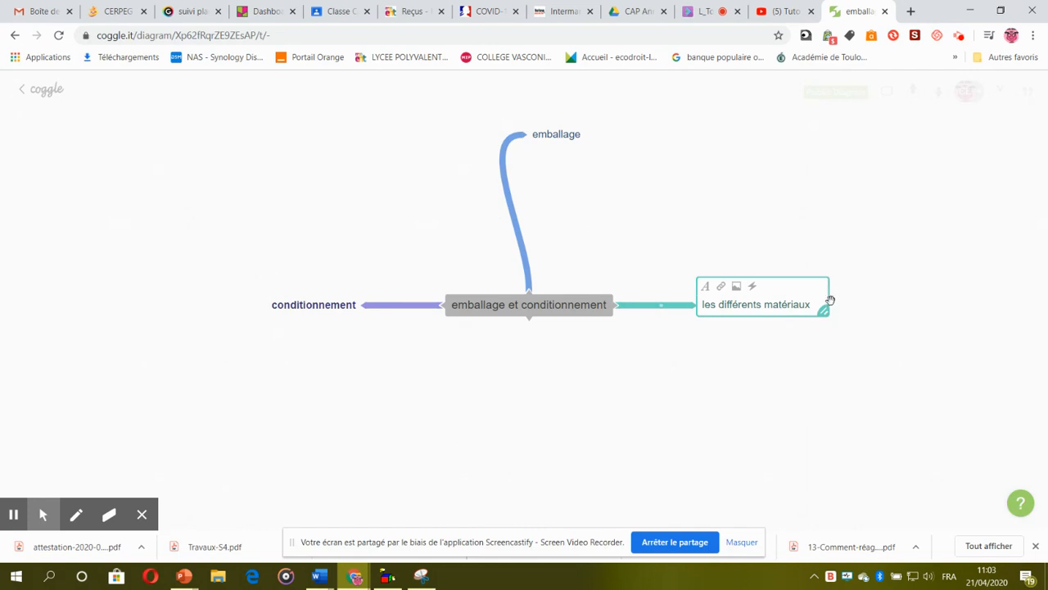
pyautogui.click(787, 338)
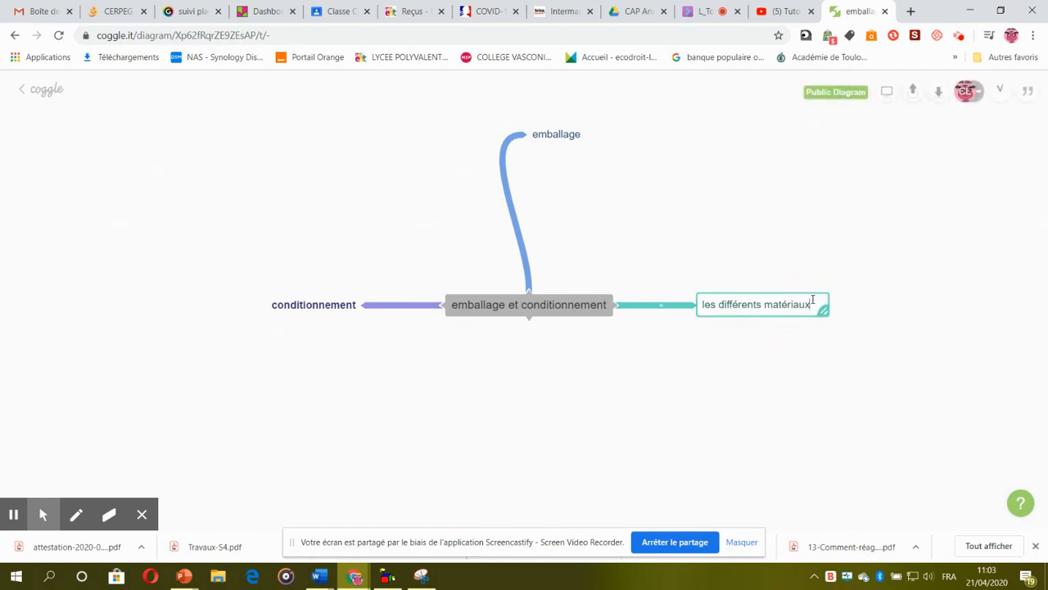
# - Change the colour of the "les différents matériaux" branch to red-orange
pyautogui.moveTo(828, 303)
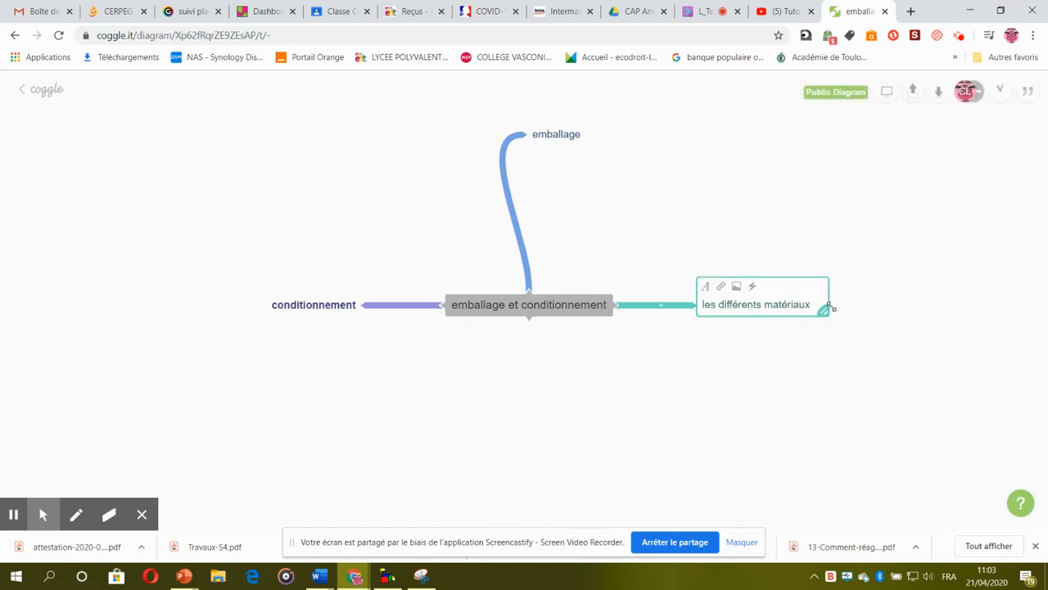
pyautogui.click(694, 310)
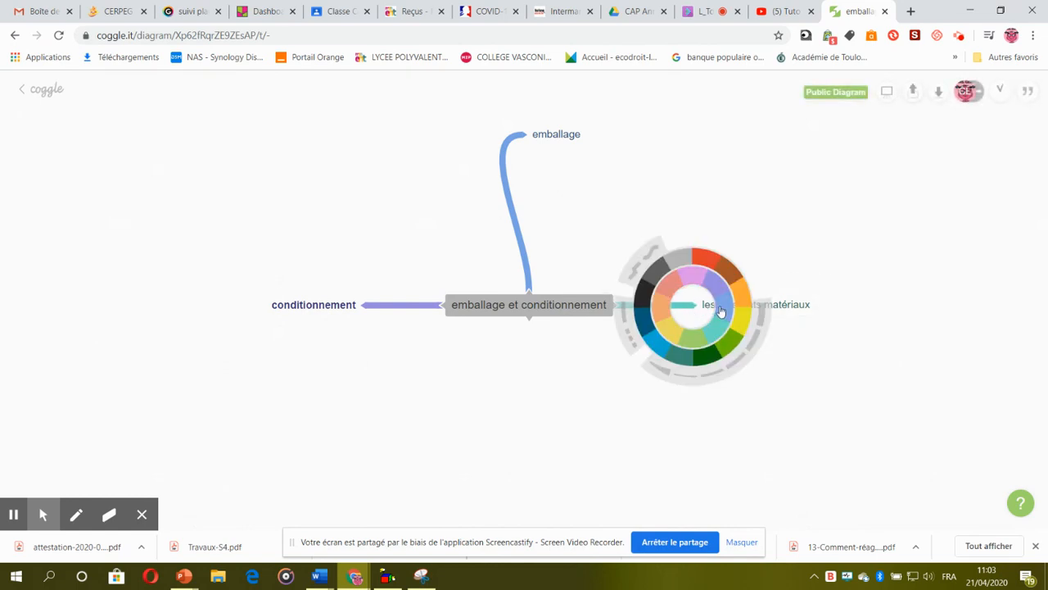
pyautogui.click(721, 310)
pyautogui.click(685, 311)
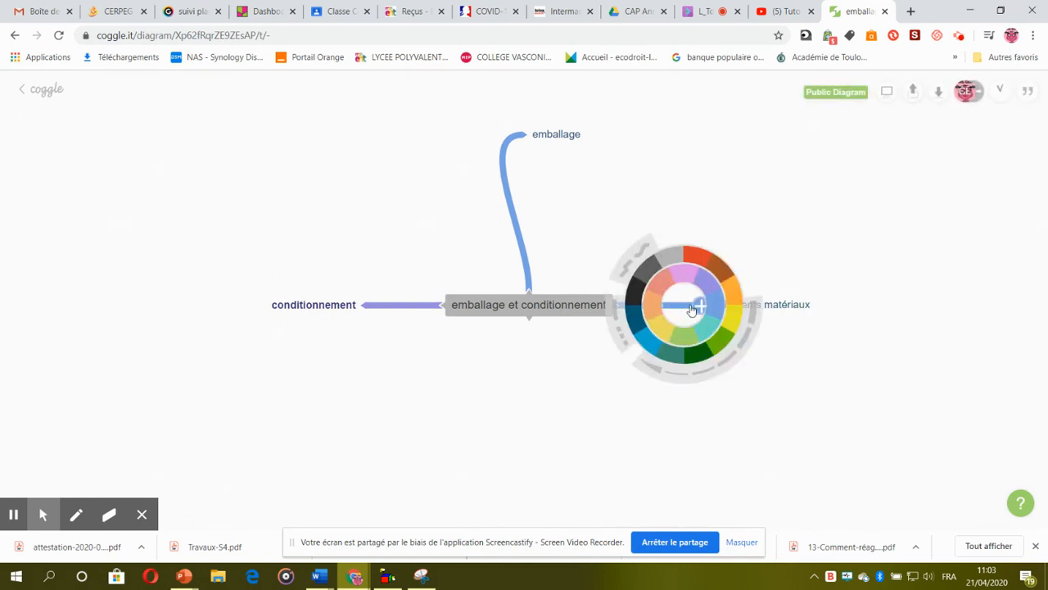
pyautogui.click(703, 261)
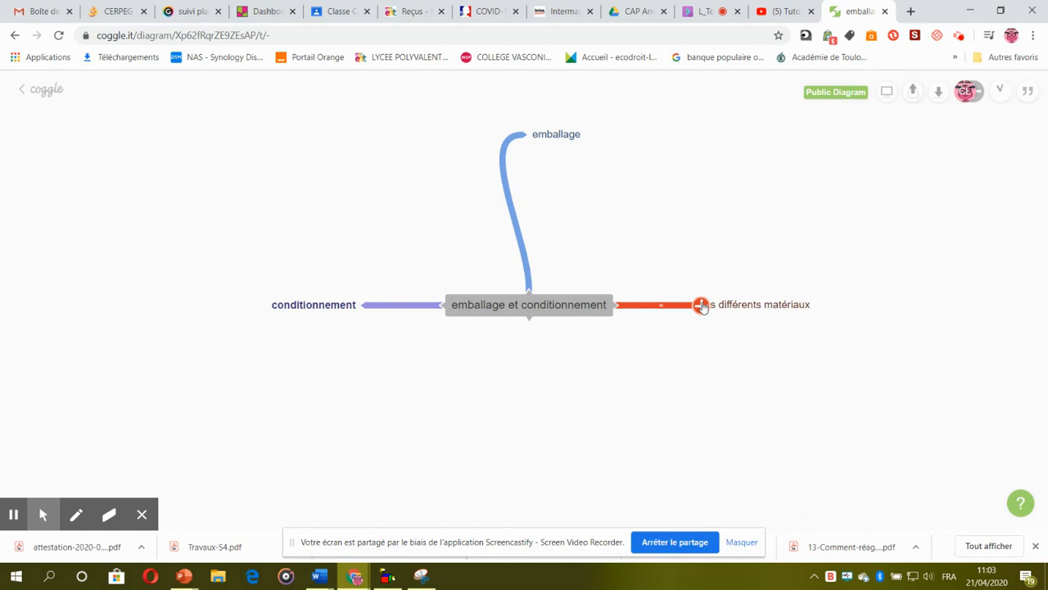
# - Add two child branches labelled "carton" and "plastique" to the "les différents matériaux" branch
pyautogui.click(703, 306)
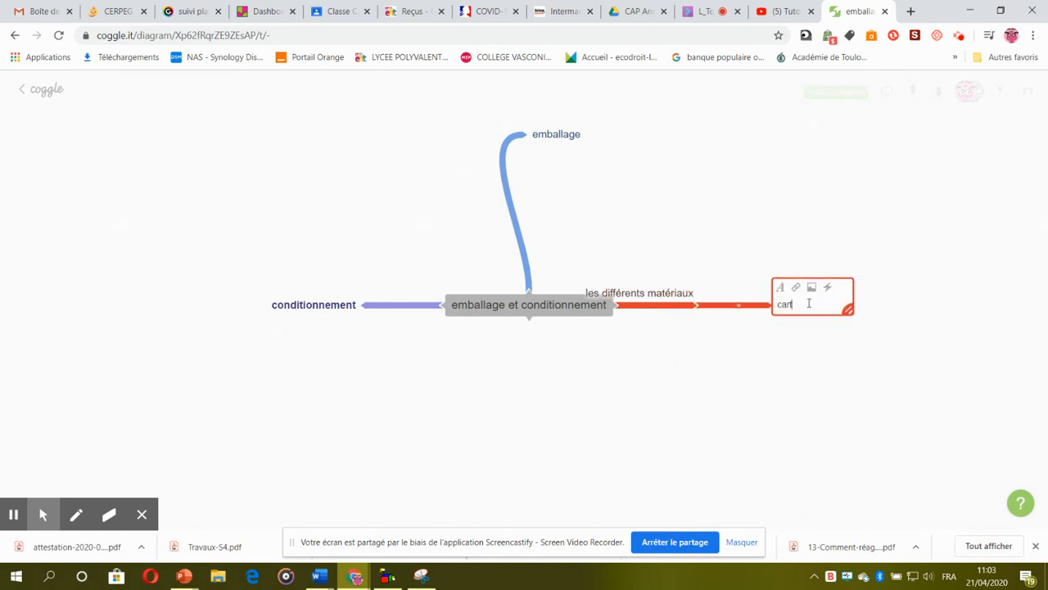
pyautogui.write('carton')
pyautogui.click(740, 310)
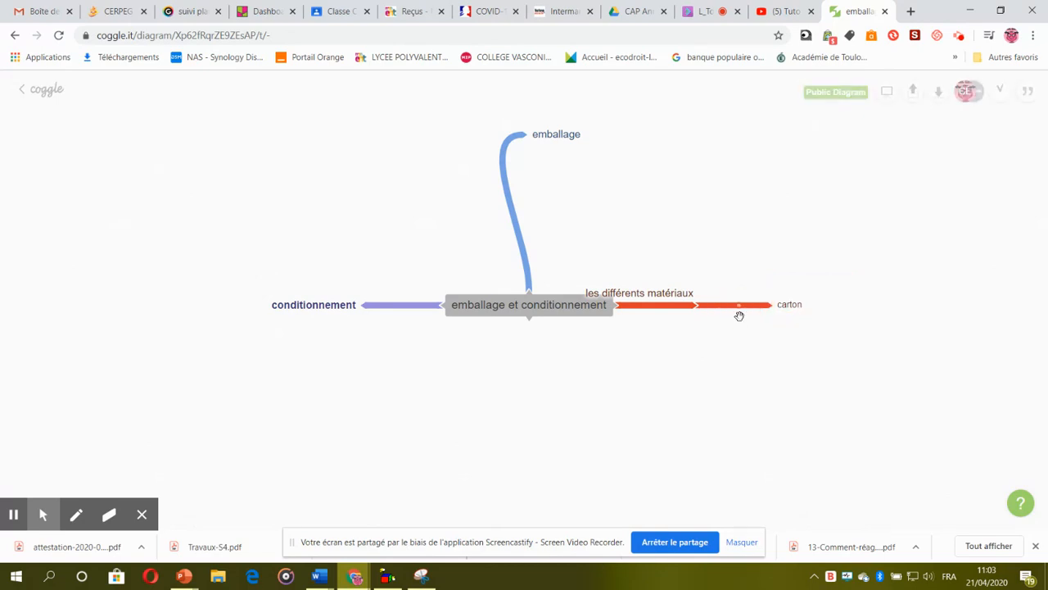
pyautogui.click(702, 306)
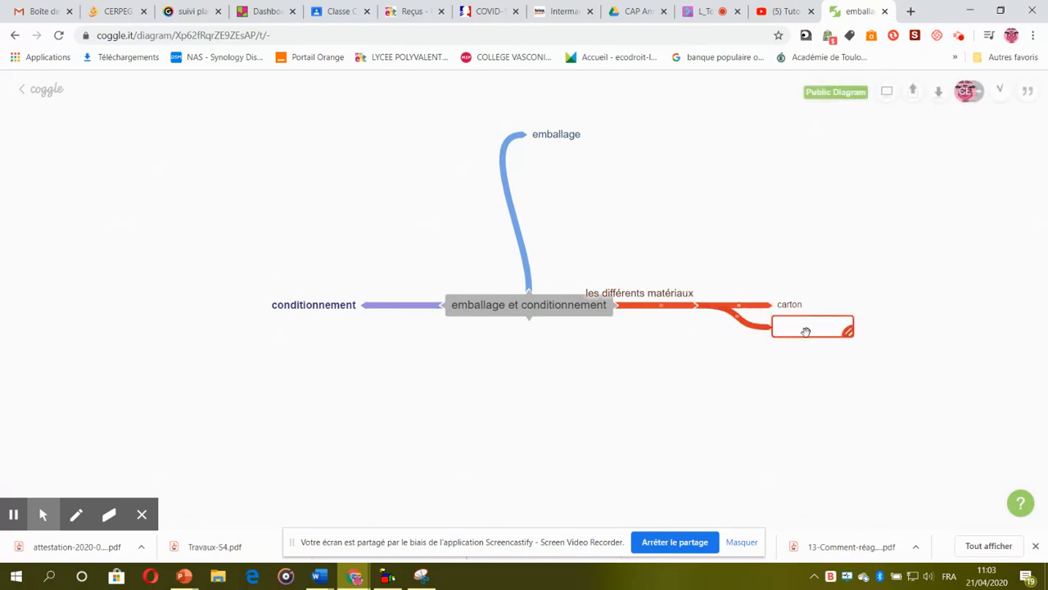
pyautogui.write('plast')
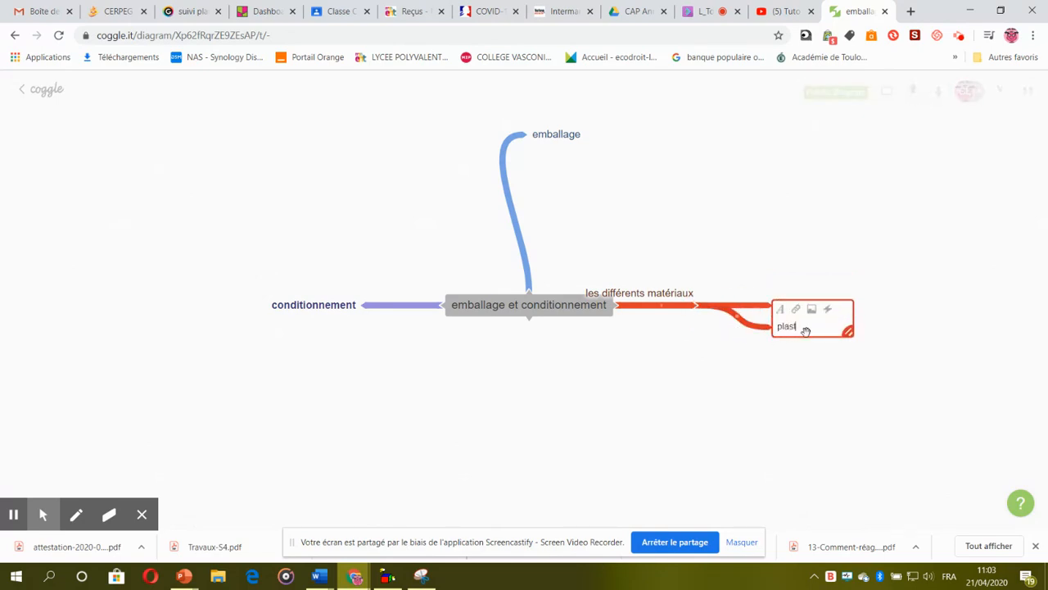
pyautogui.write('ique')
pyautogui.click(795, 381)
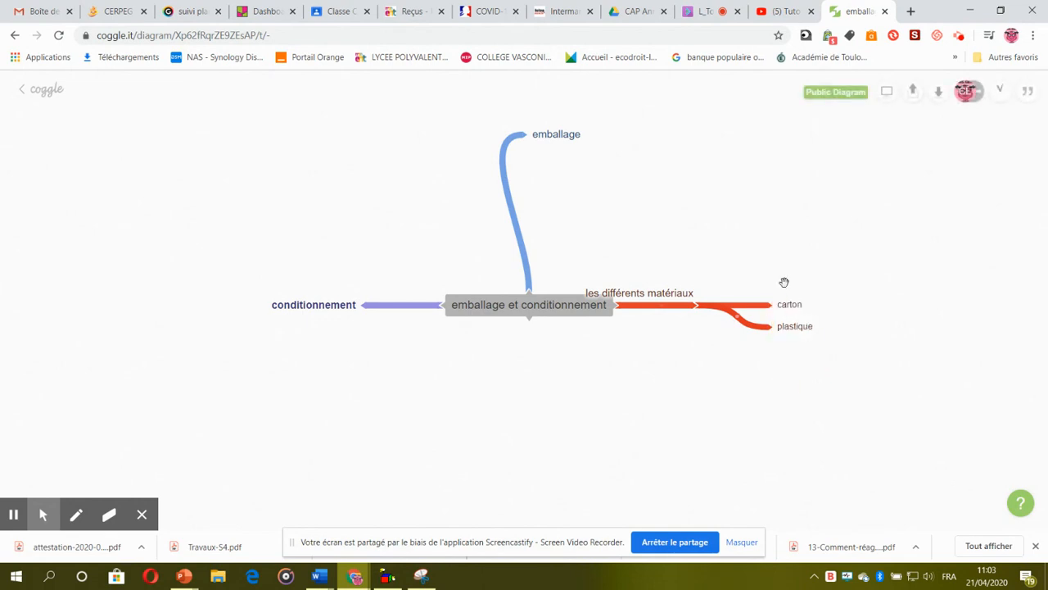
# - Change the colour of the "carton" branch to dark grey
pyautogui.click(801, 307)
pyautogui.click(765, 305)
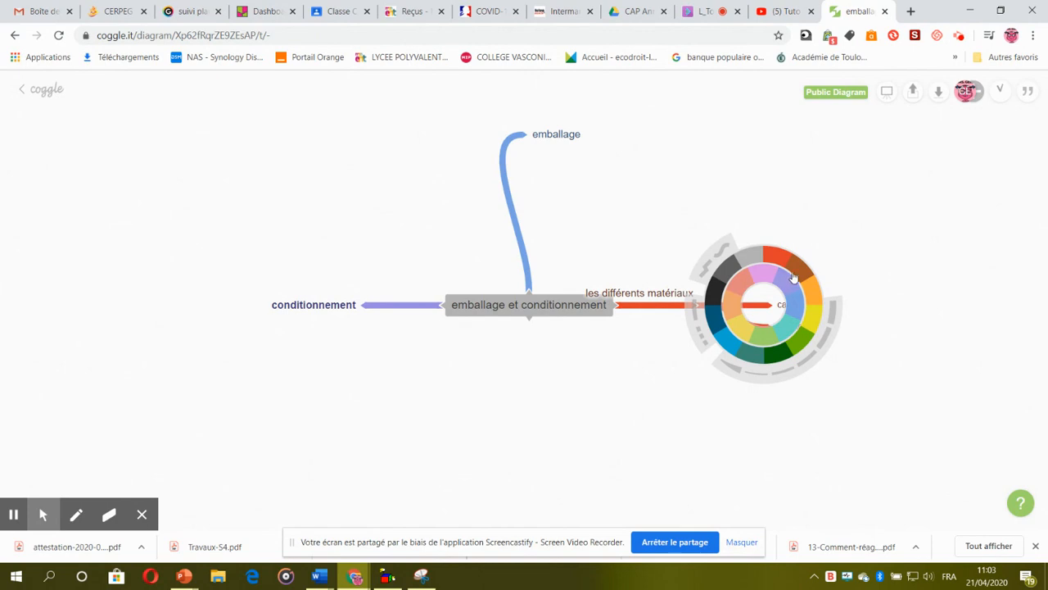
pyautogui.click(727, 267)
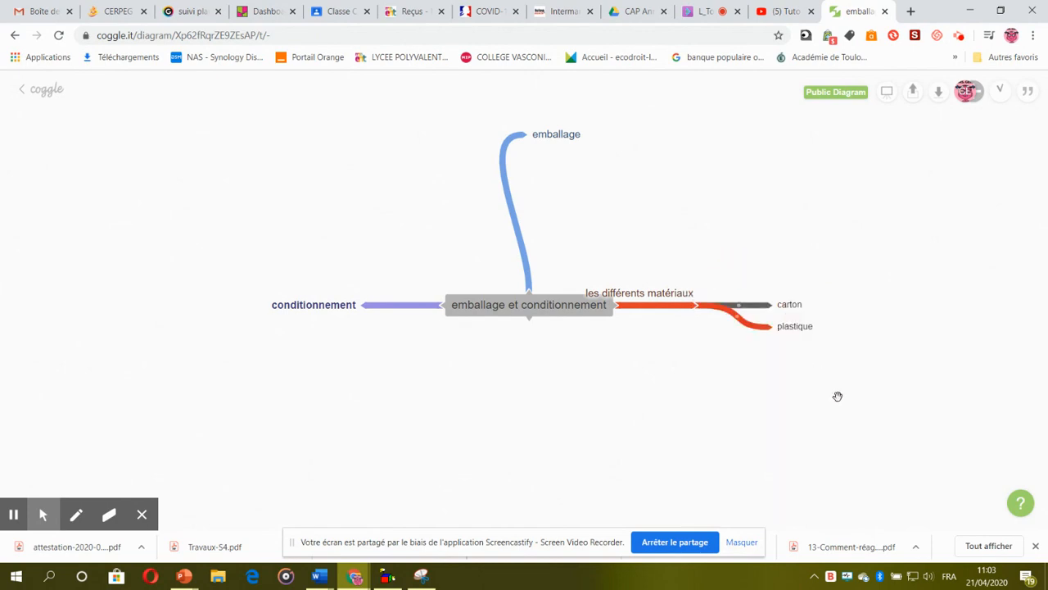
# - Add two child branches labelled "avantage :" and "inconvénients :" to the "carton" branch
pyautogui.click(775, 305)
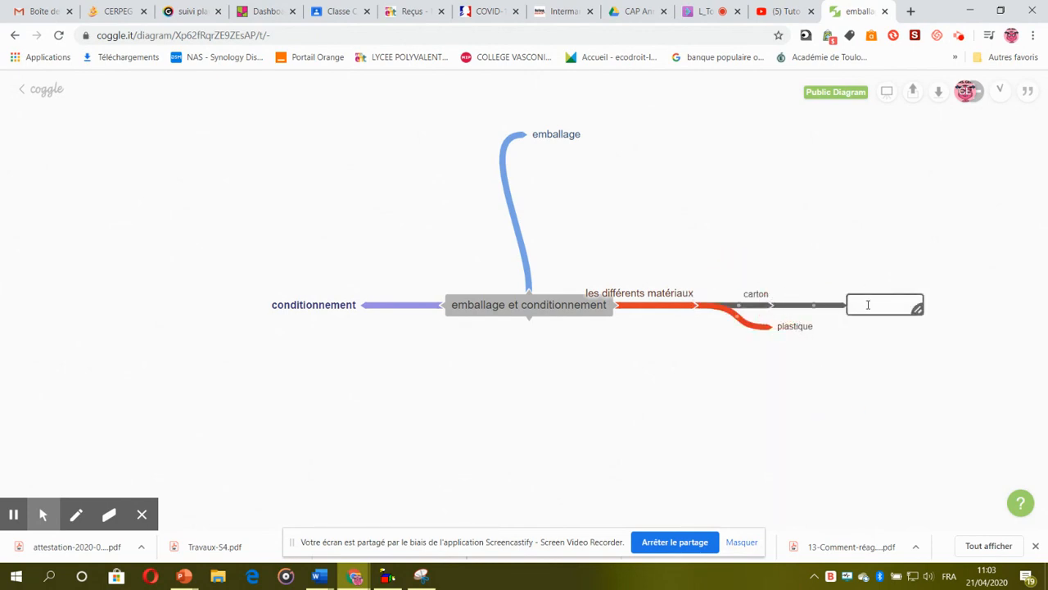
pyautogui.write('avallage')
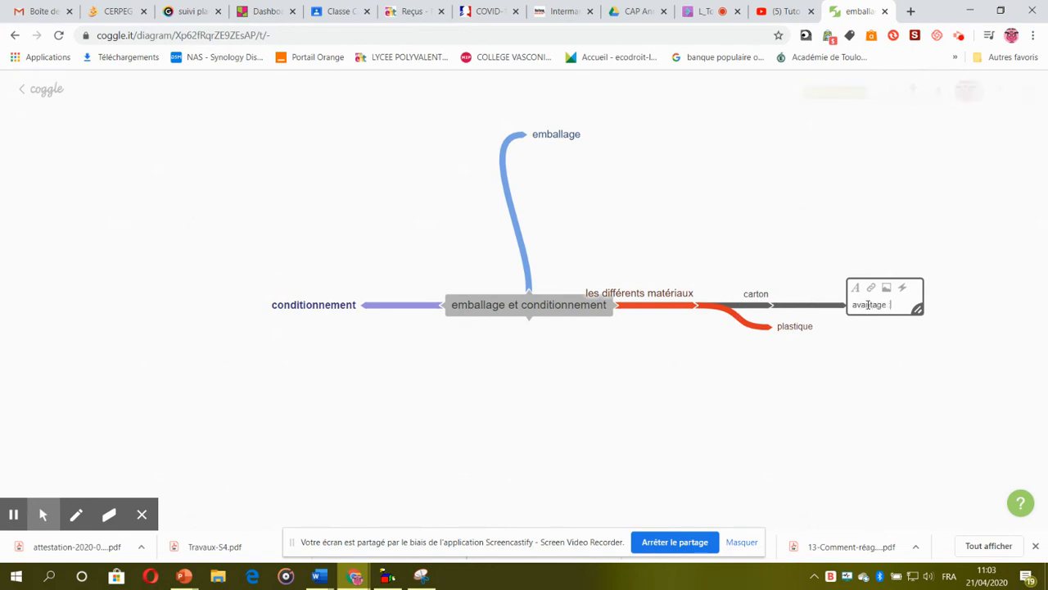
pyautogui.write(' :')
pyautogui.click(949, 370)
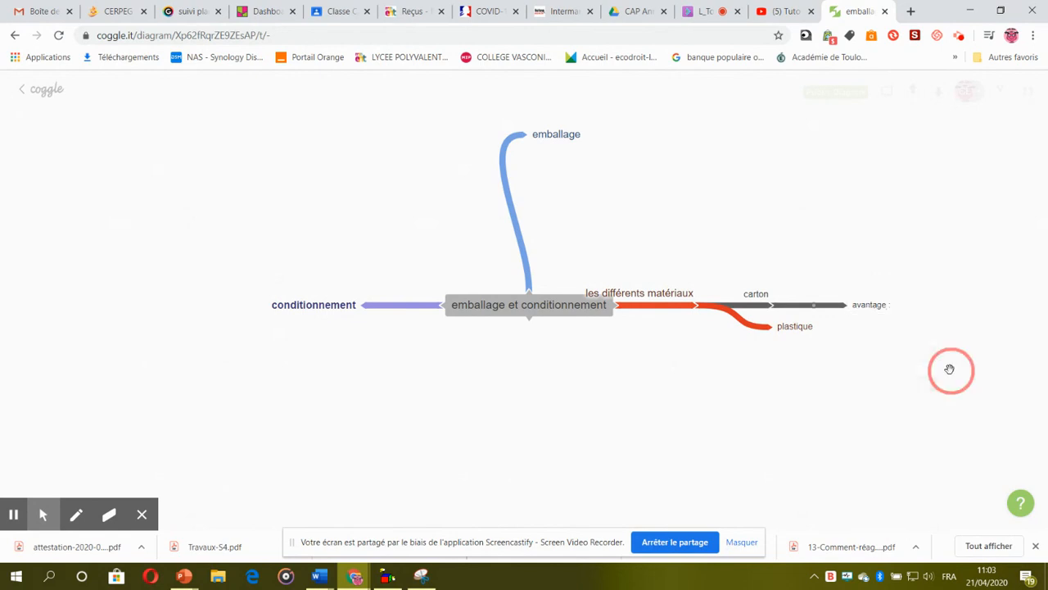
pyautogui.click(775, 304)
pyautogui.write('inconvénients')
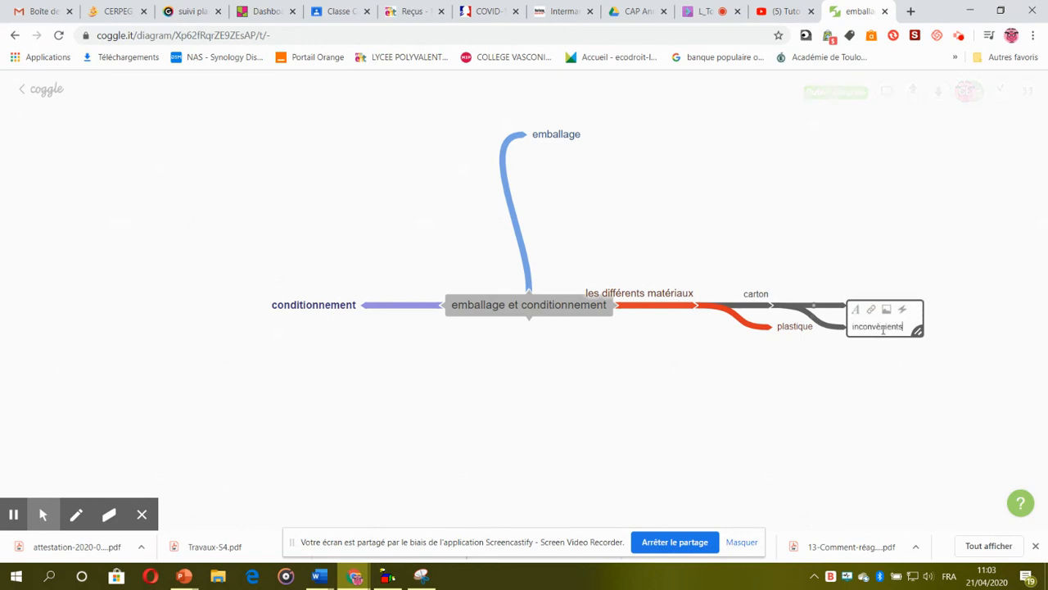
pyautogui.write(' :')
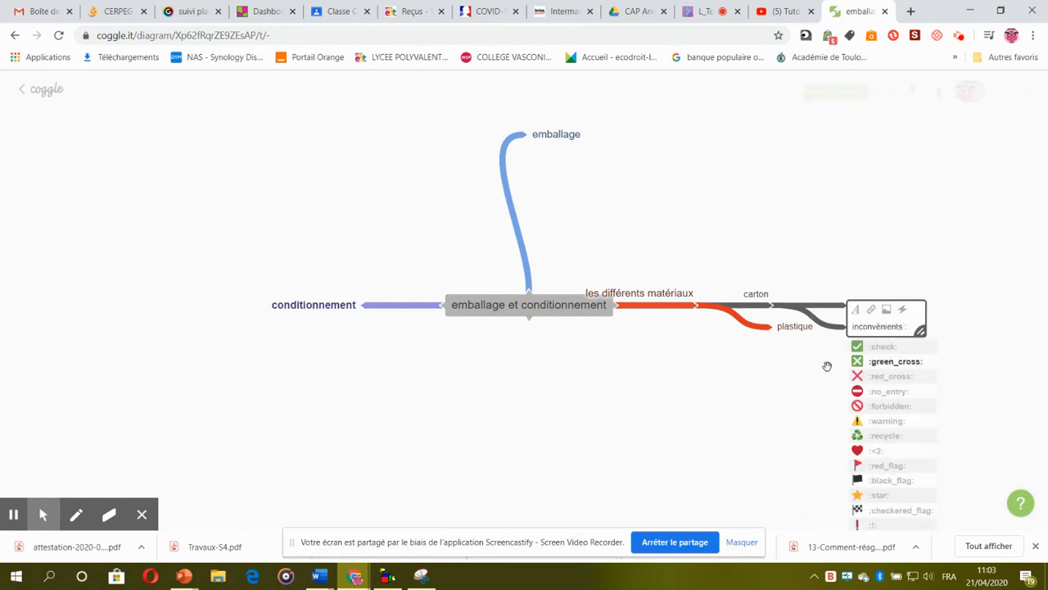
pyautogui.click(732, 402)
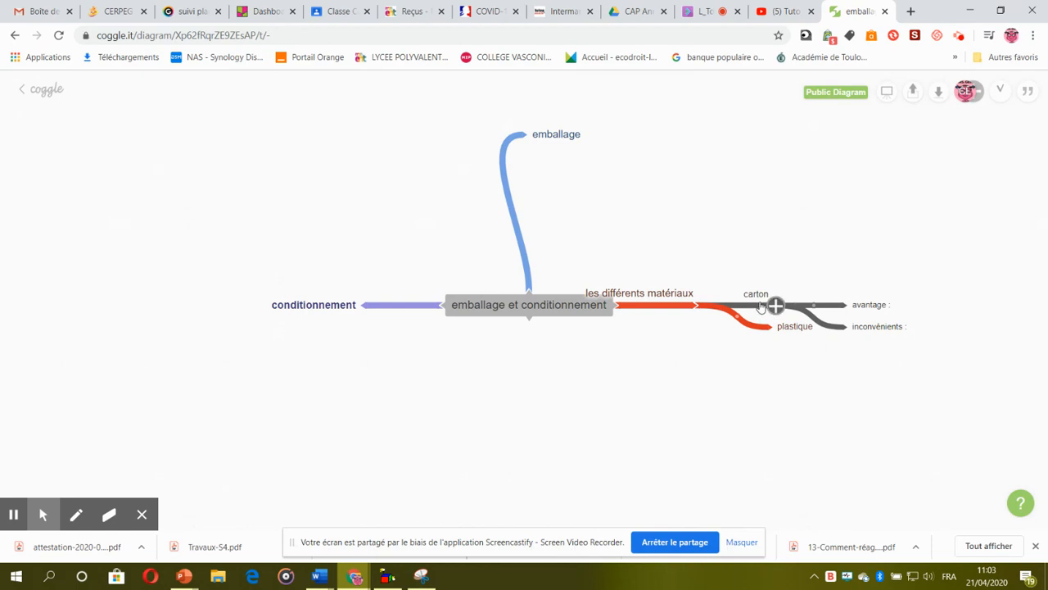
# - Spread the material sub-branches apart by moving "carton" well above and "plastique" well below the "les différents matériaux" branch
pyautogui.moveTo(775, 304); pyautogui.dragTo(741, 199)
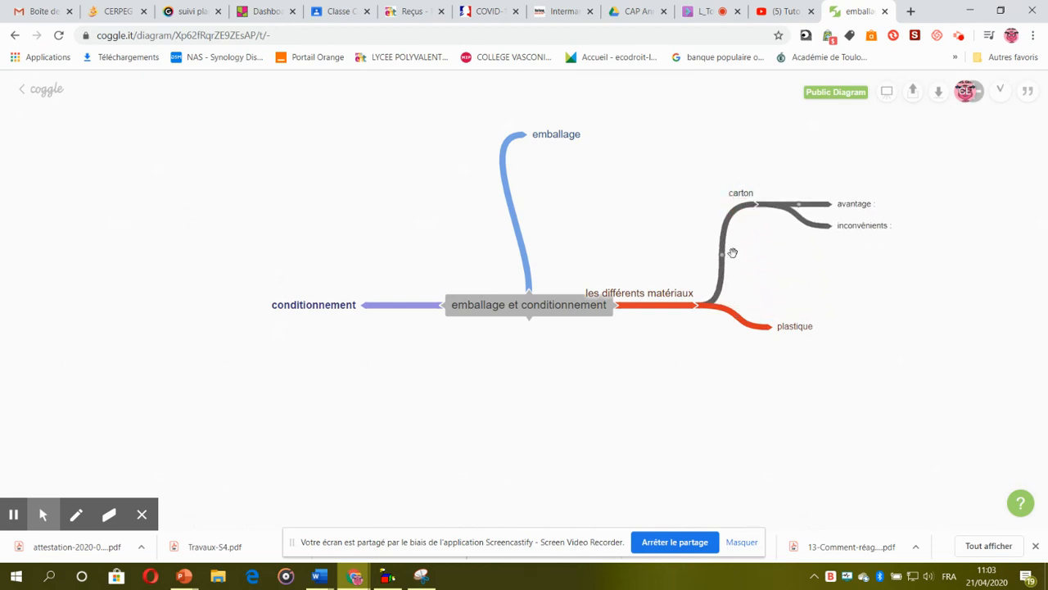
pyautogui.moveTo(742, 324); pyautogui.dragTo(766, 444)
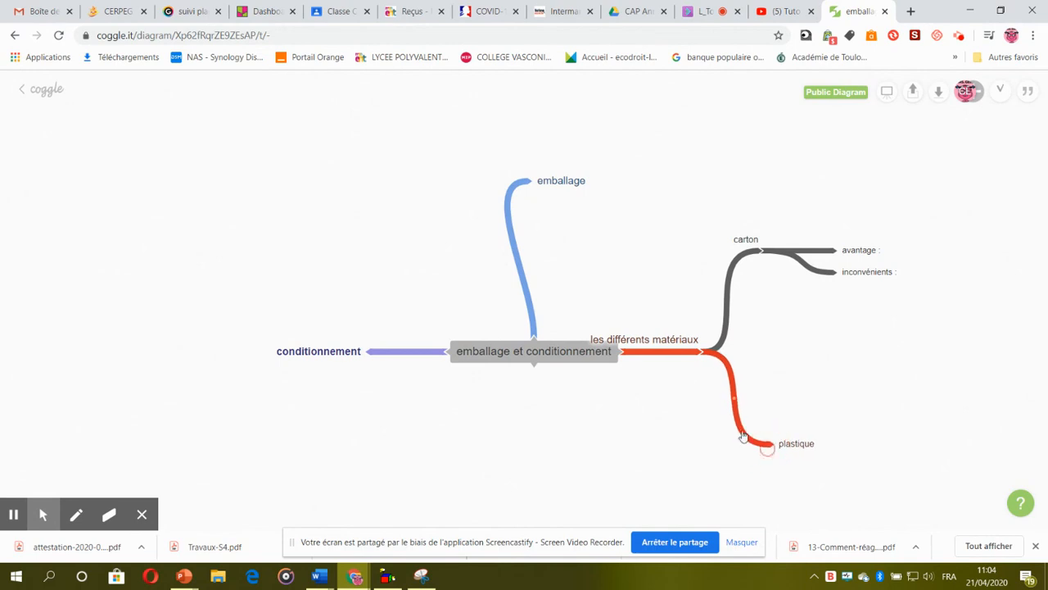
pyautogui.moveTo(512, 191); pyautogui.dragTo(471, 153)
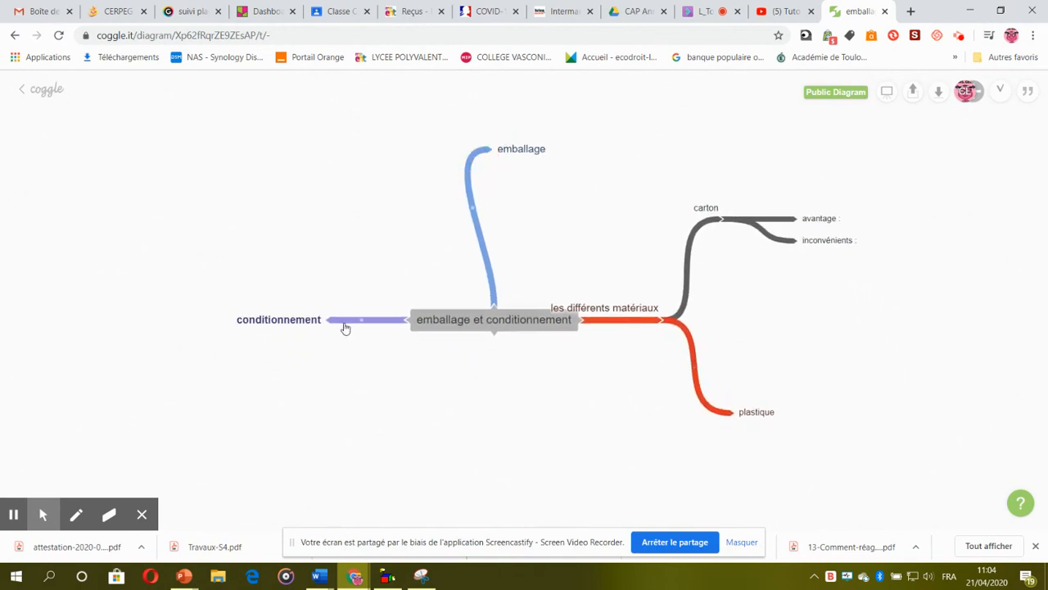
# - Insert the milk bottle image 20.PNG from cours > CAP > situation 3 > images emballages et condi into the "emballage" label
pyautogui.click(510, 148)
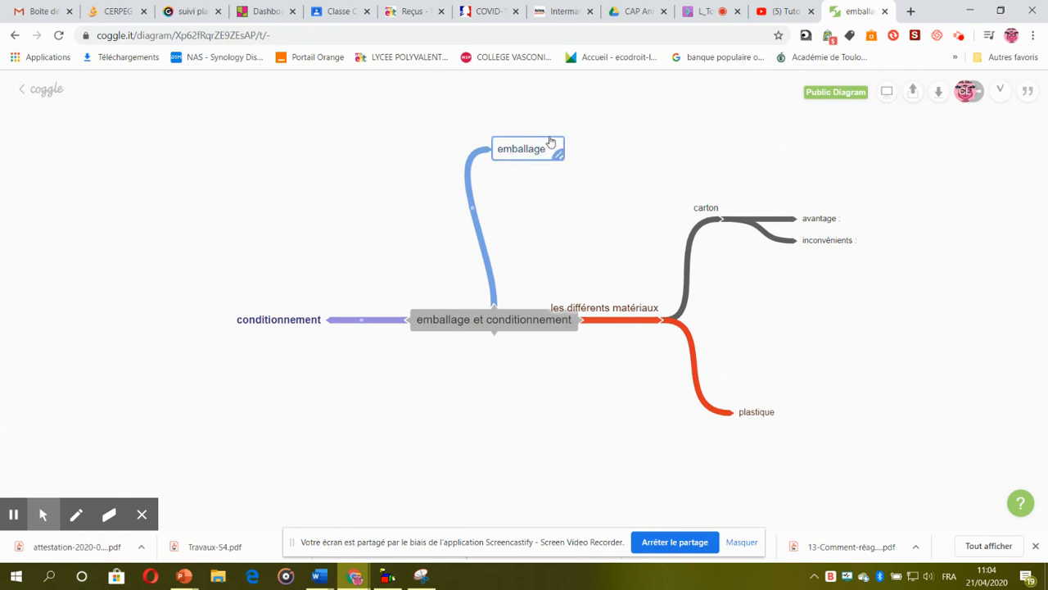
pyautogui.click(532, 132)
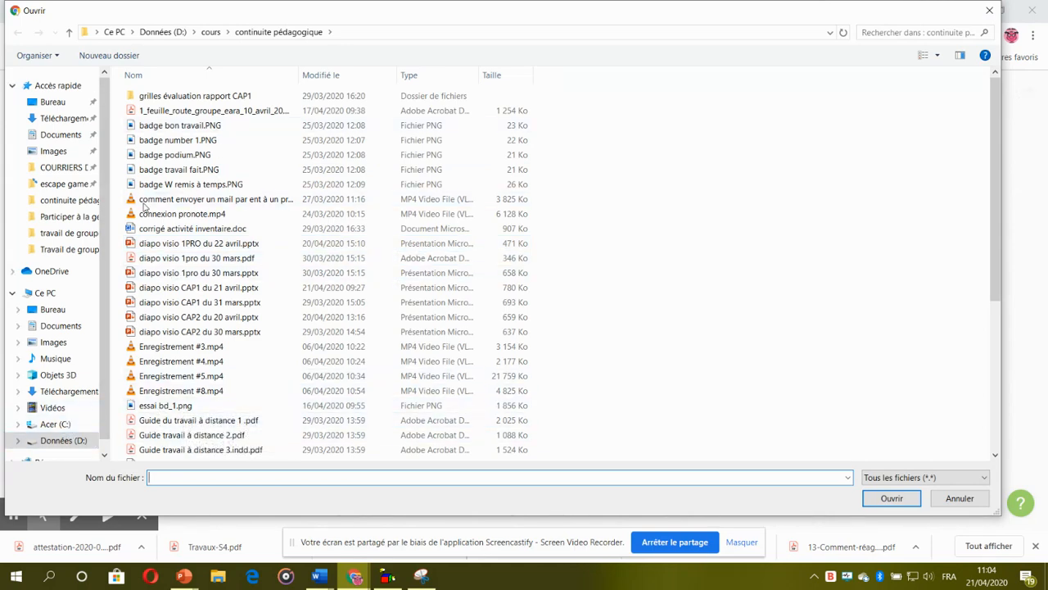
pyautogui.click(215, 32)
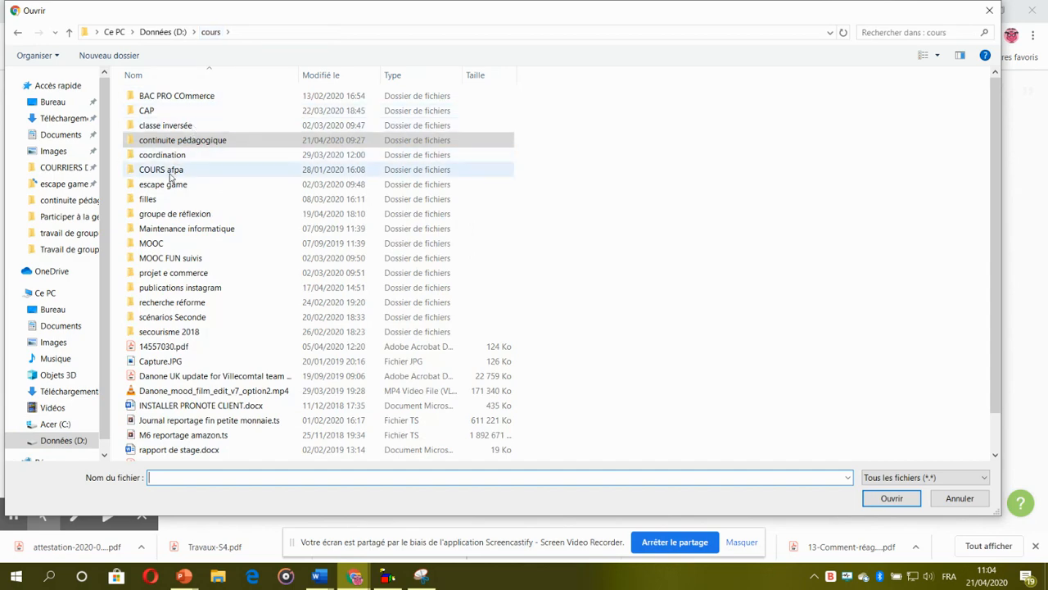
pyautogui.doubleClick(146, 110)
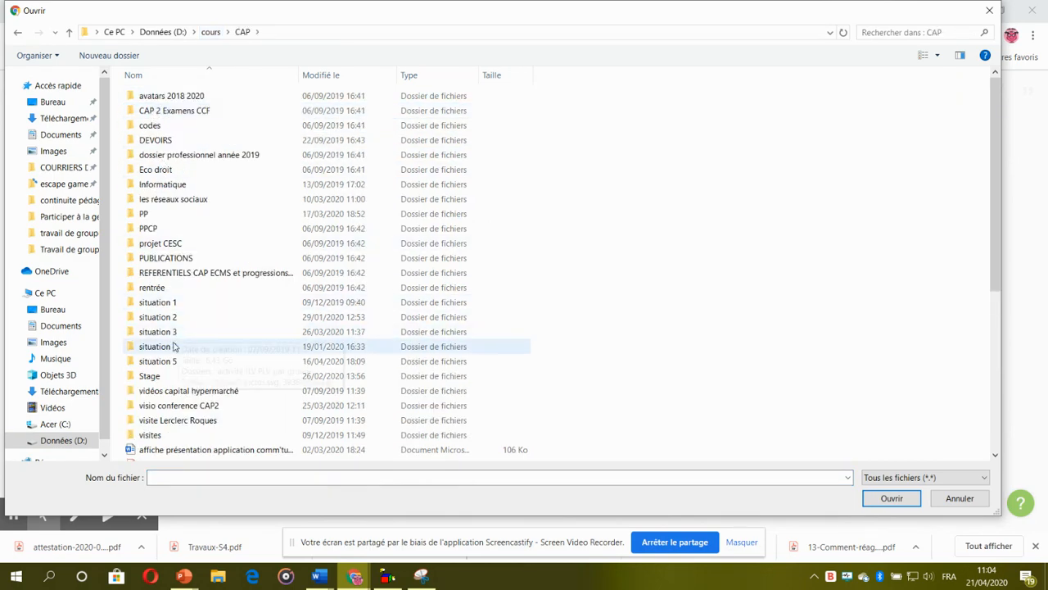
pyautogui.click(173, 332)
pyautogui.doubleClick(173, 333)
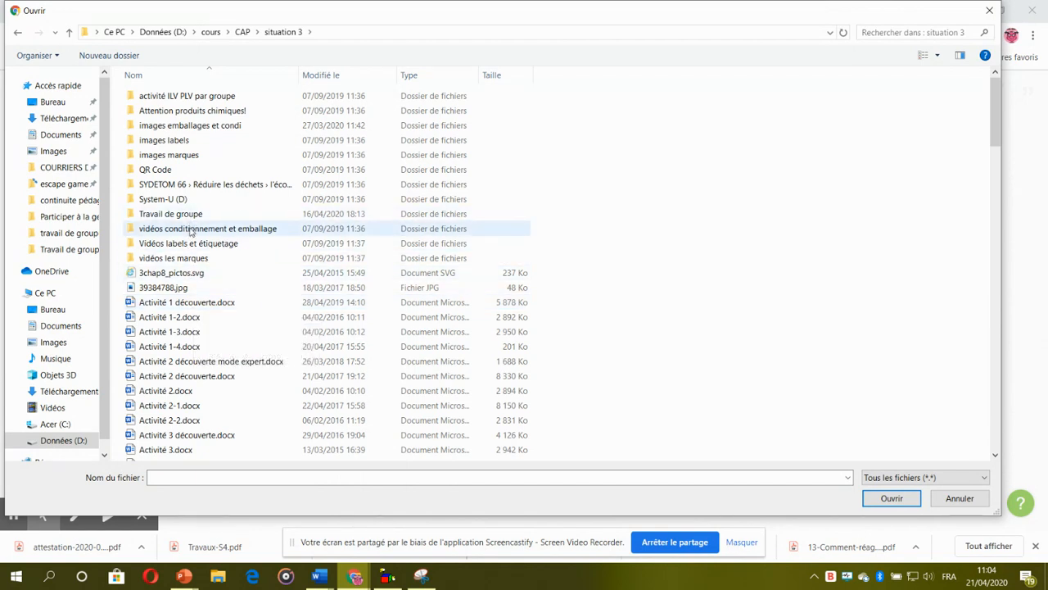
pyautogui.click(188, 216)
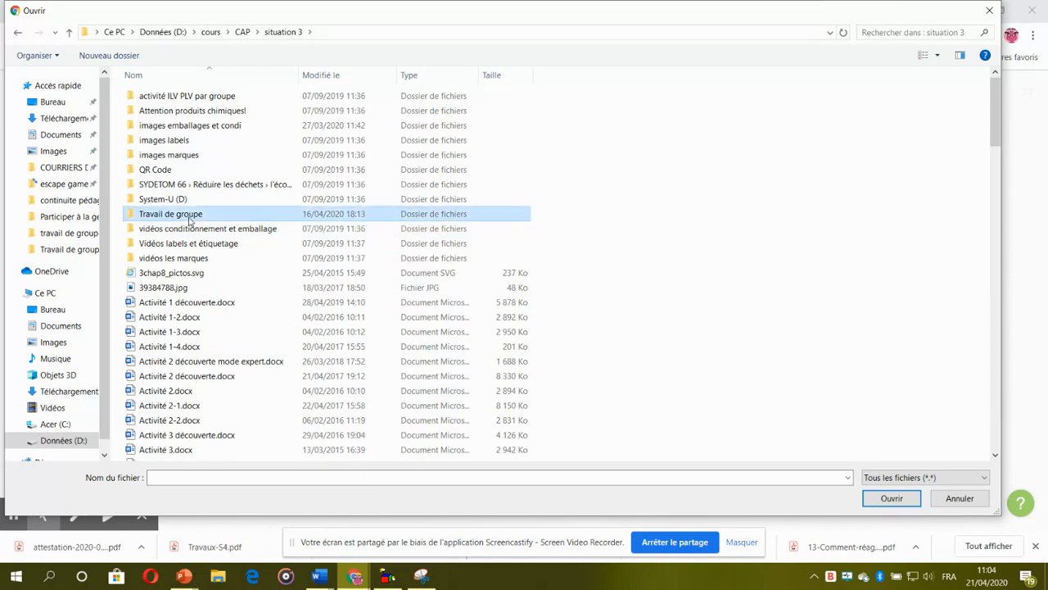
pyautogui.doubleClick(196, 127)
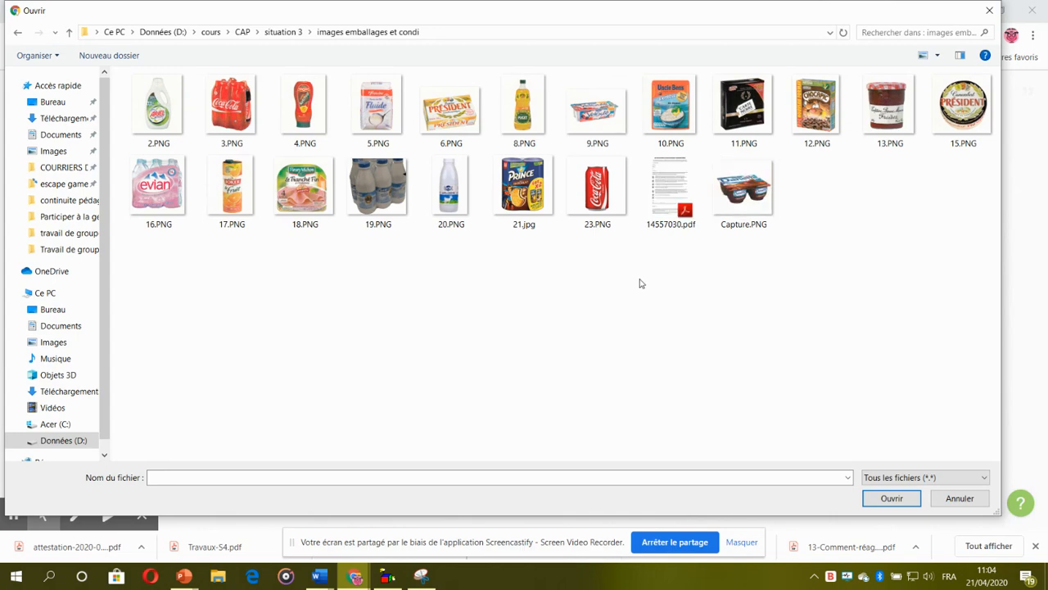
pyautogui.doubleClick(445, 196)
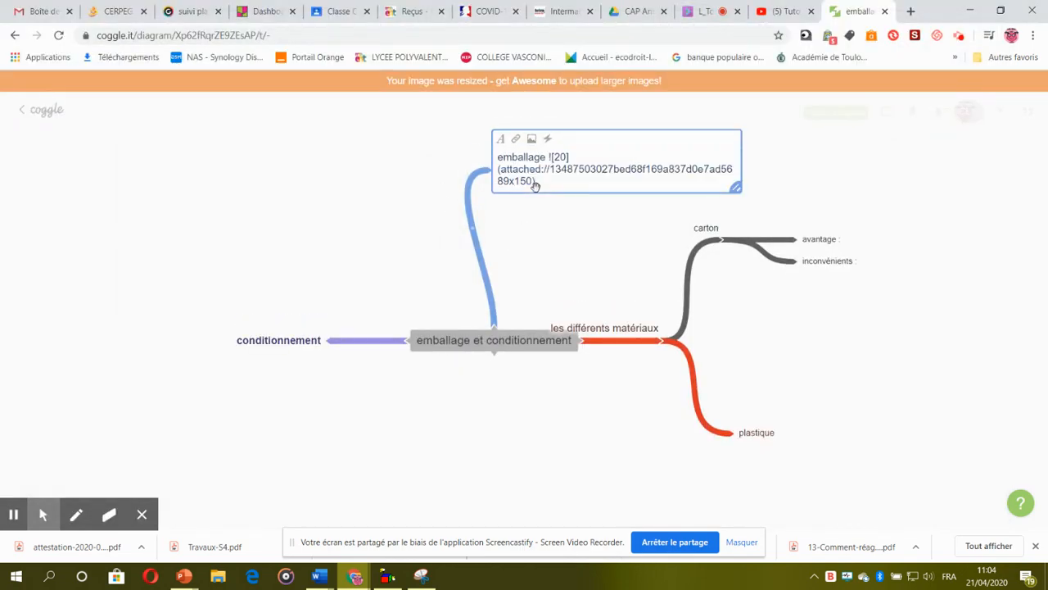
pyautogui.click(549, 241)
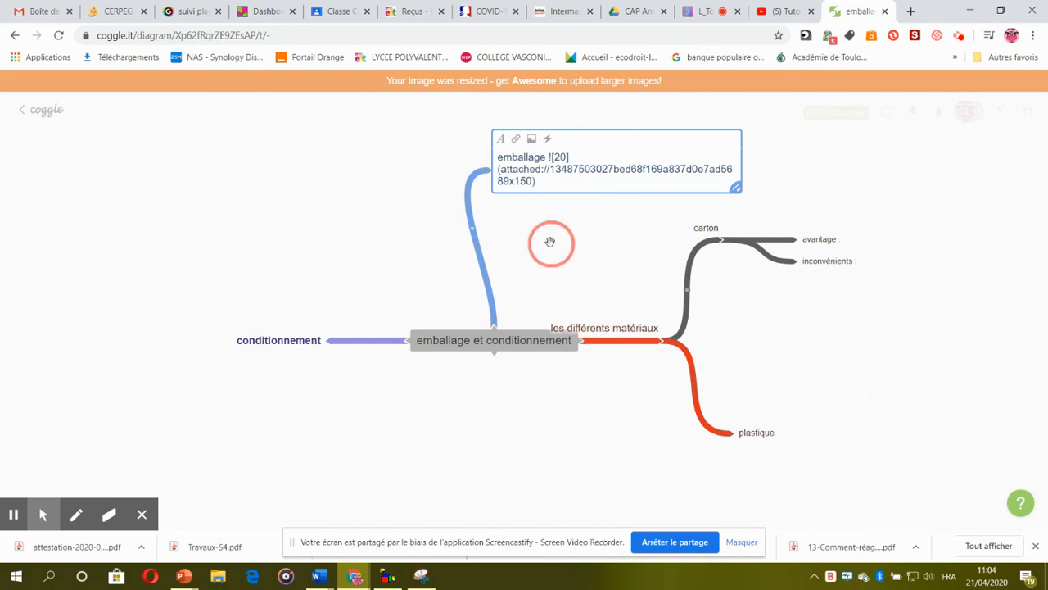
# - Move the milk bottle label to the other side of its blue branch and replace its word "emballage" with "conditionnement"
pyautogui.moveTo(577, 180); pyautogui.dragTo(562, 187)
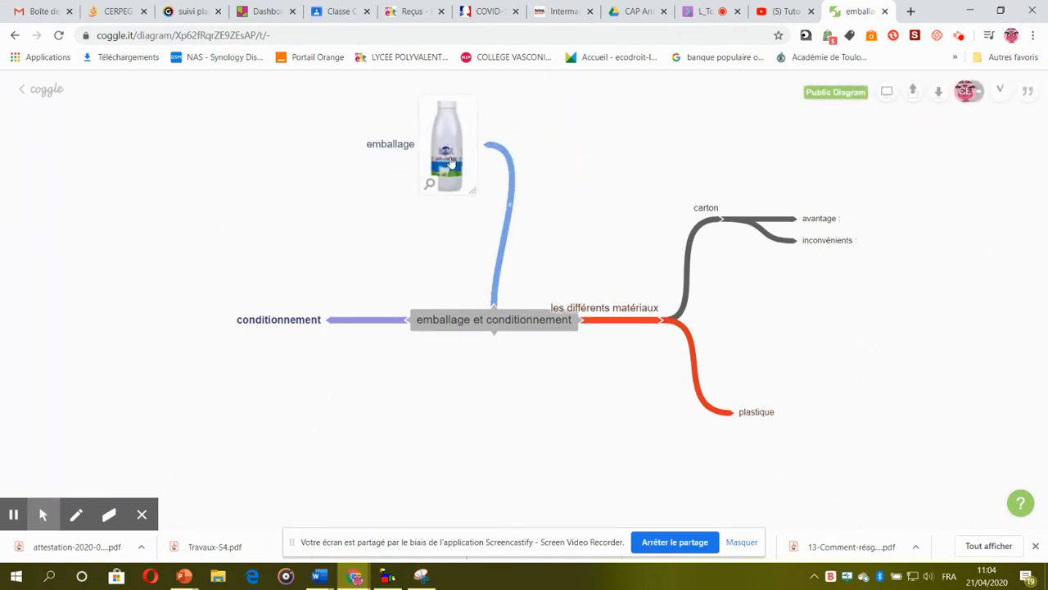
pyautogui.click(401, 145)
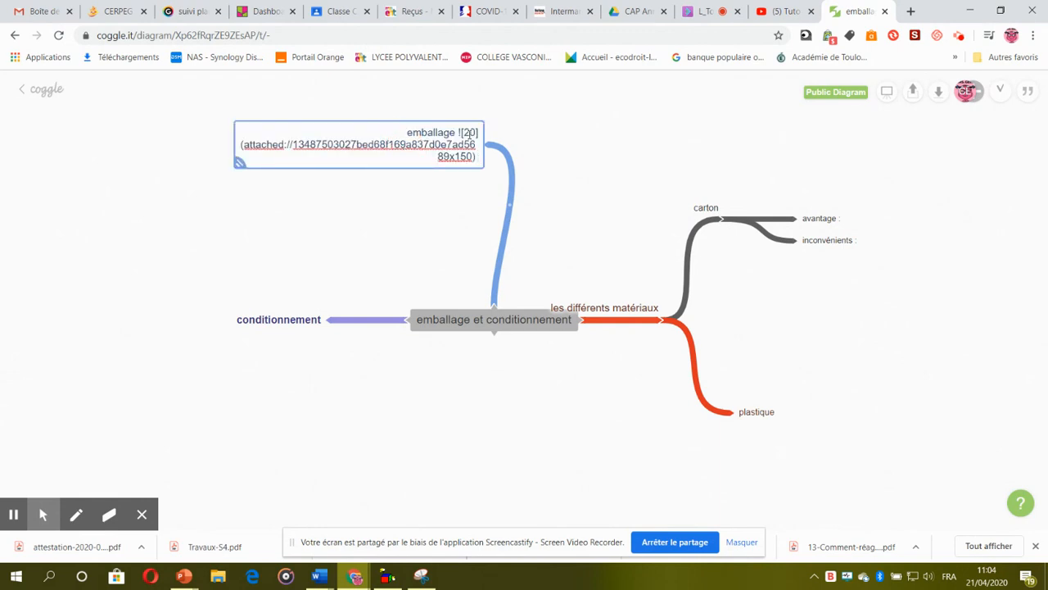
pyautogui.moveTo(455, 132); pyautogui.dragTo(405, 131)
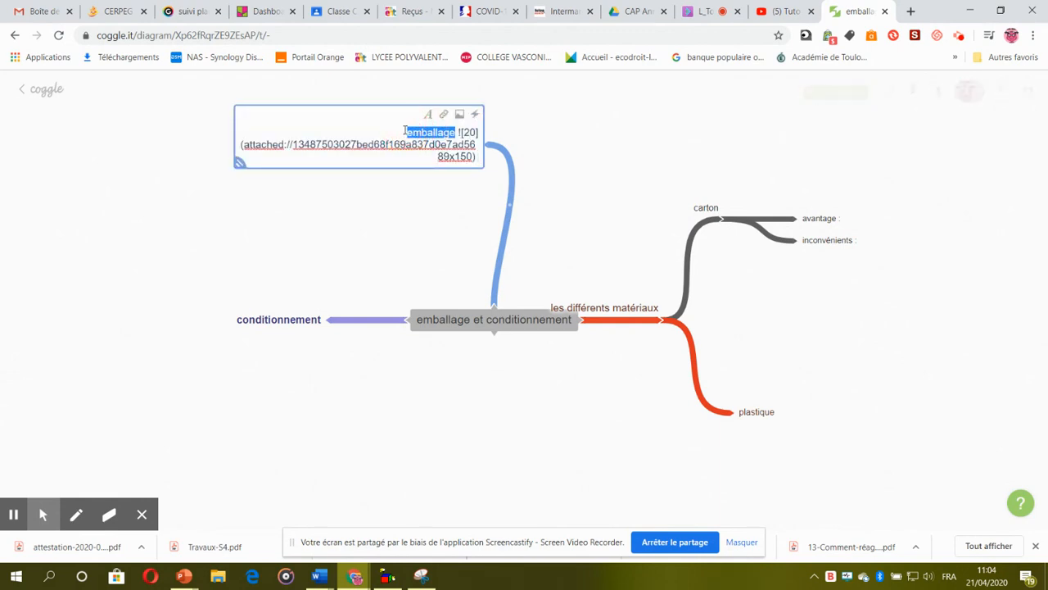
pyautogui.write('co')
pyautogui.write('nditionnement')
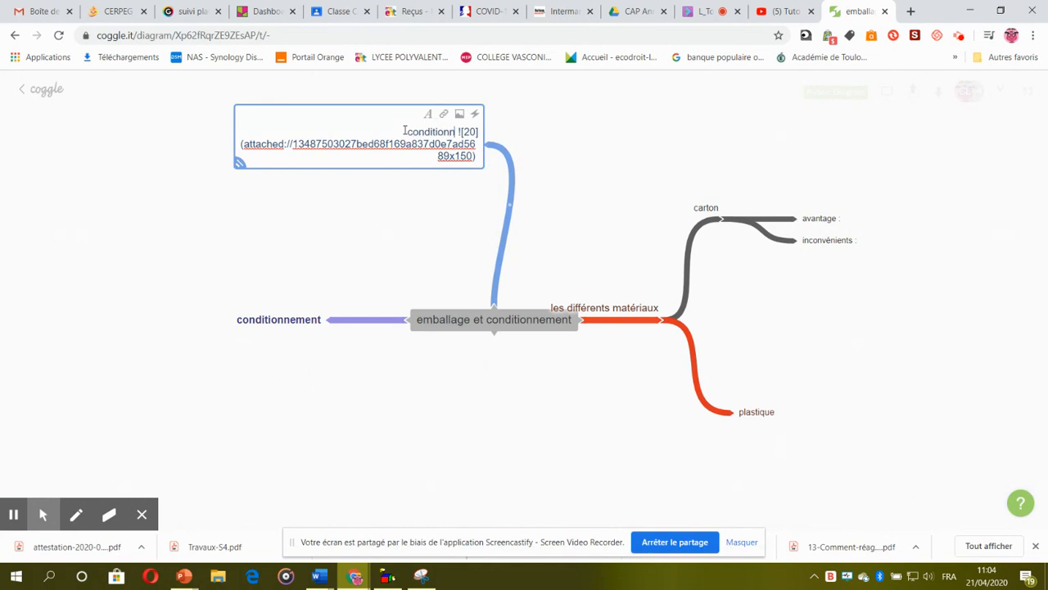
pyautogui.click(321, 218)
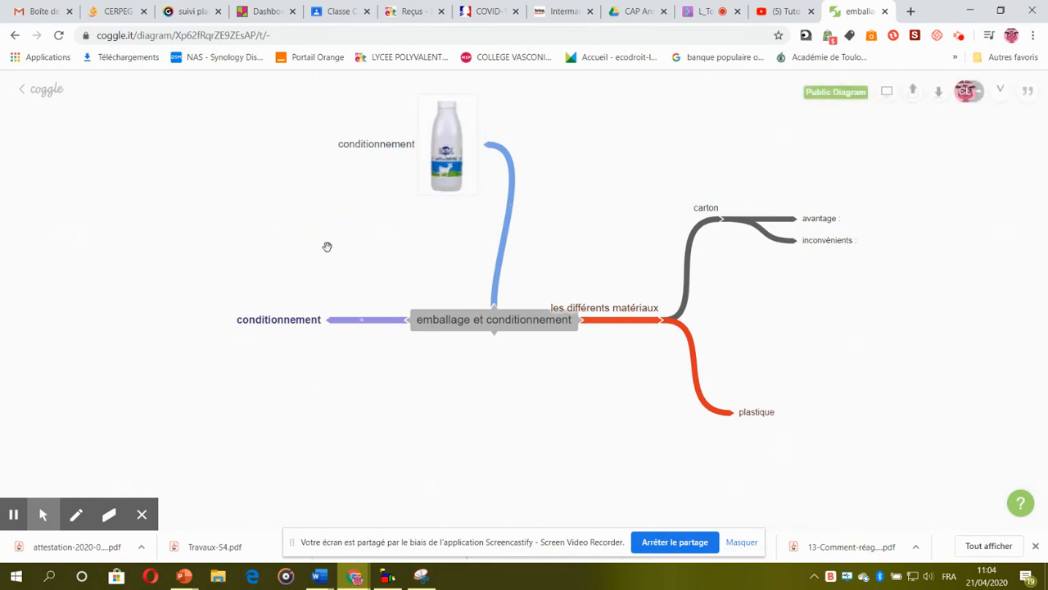
# - Replace the bold label of the purple branch with "emballage", keeping the bold markers
pyautogui.click(272, 320)
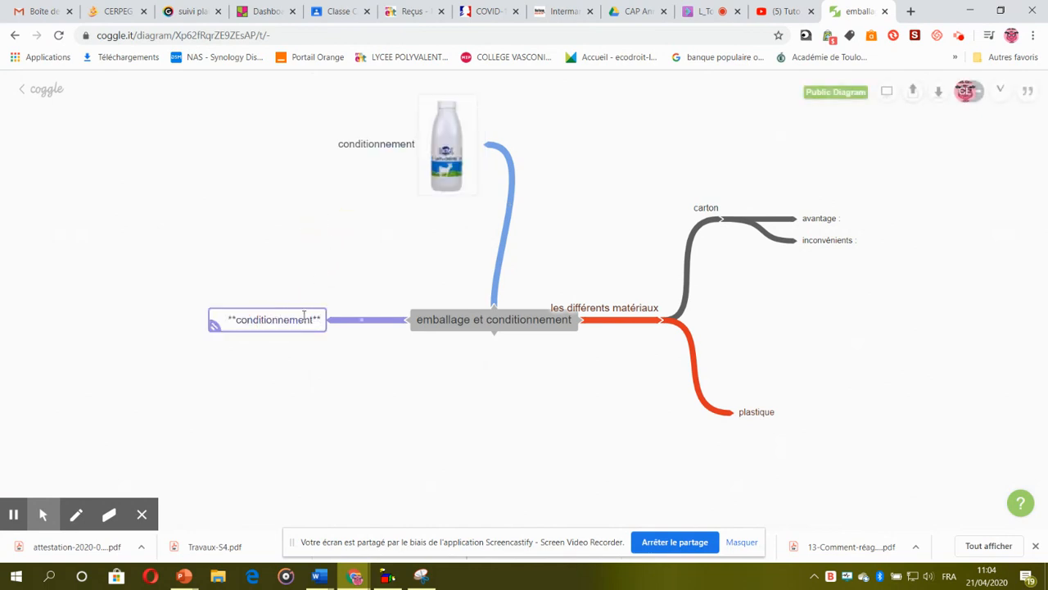
pyautogui.moveTo(312, 319); pyautogui.dragTo(239, 320)
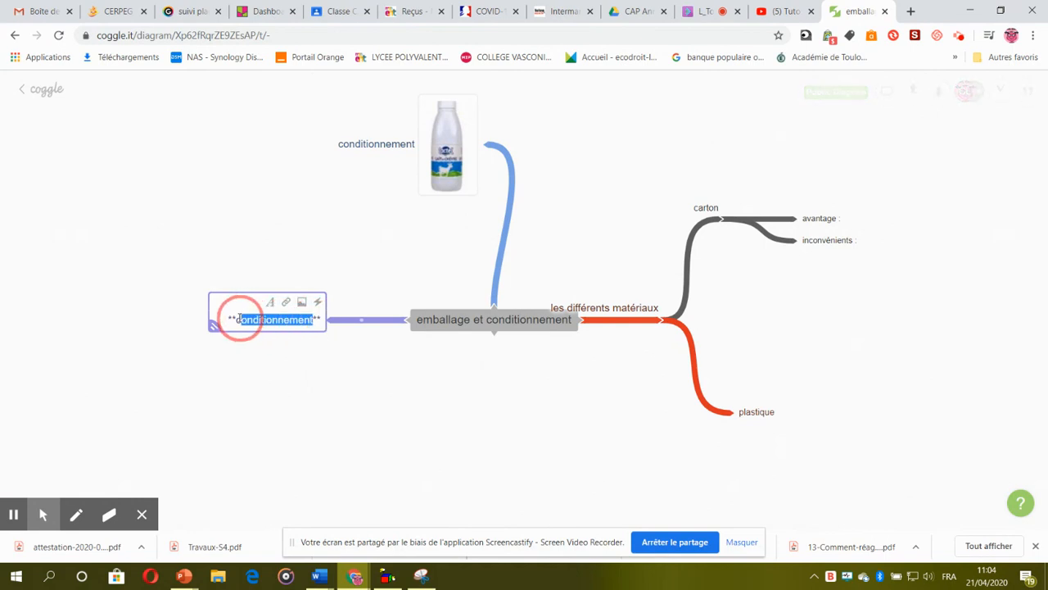
pyautogui.press('BackSpace')
pyautogui.write('em')
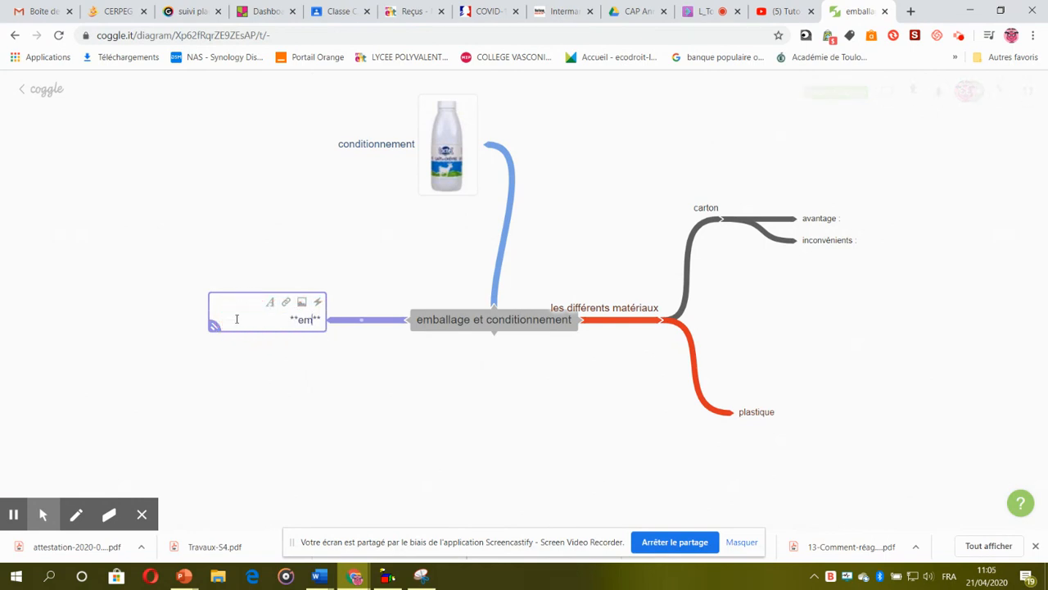
pyautogui.write('ballage')
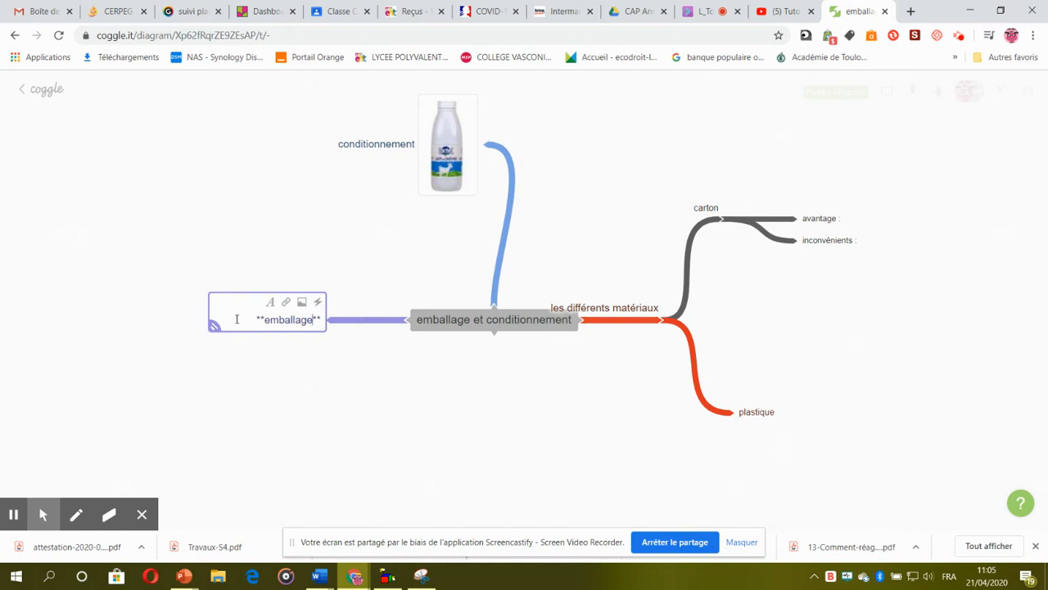
# - Insert the Coca-Cola pack image 3.PNG into the purple branch's "emballage" label
pyautogui.click(299, 304)
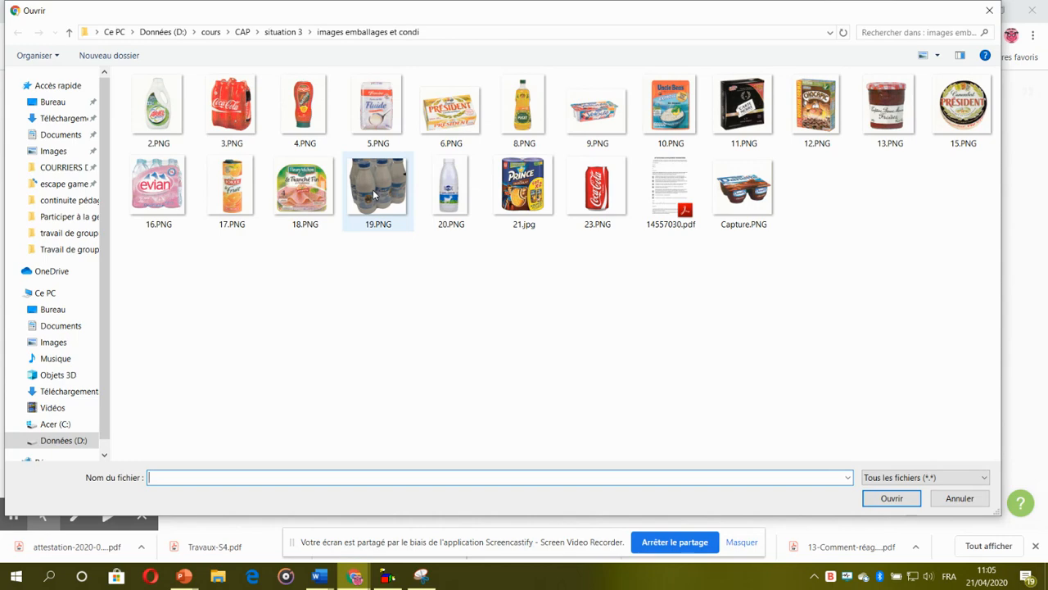
pyautogui.click(240, 124)
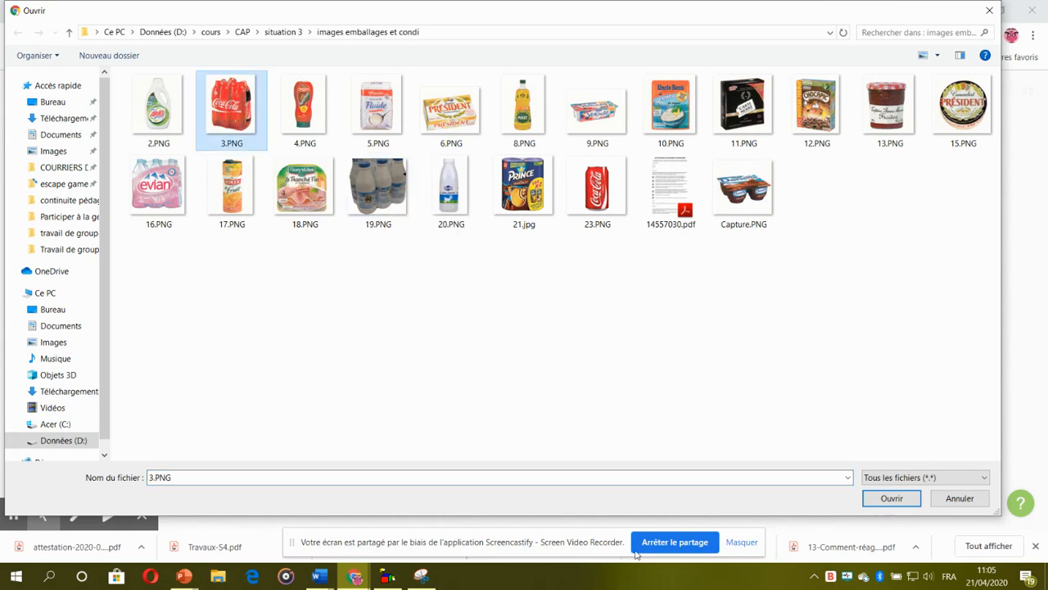
pyautogui.click(887, 499)
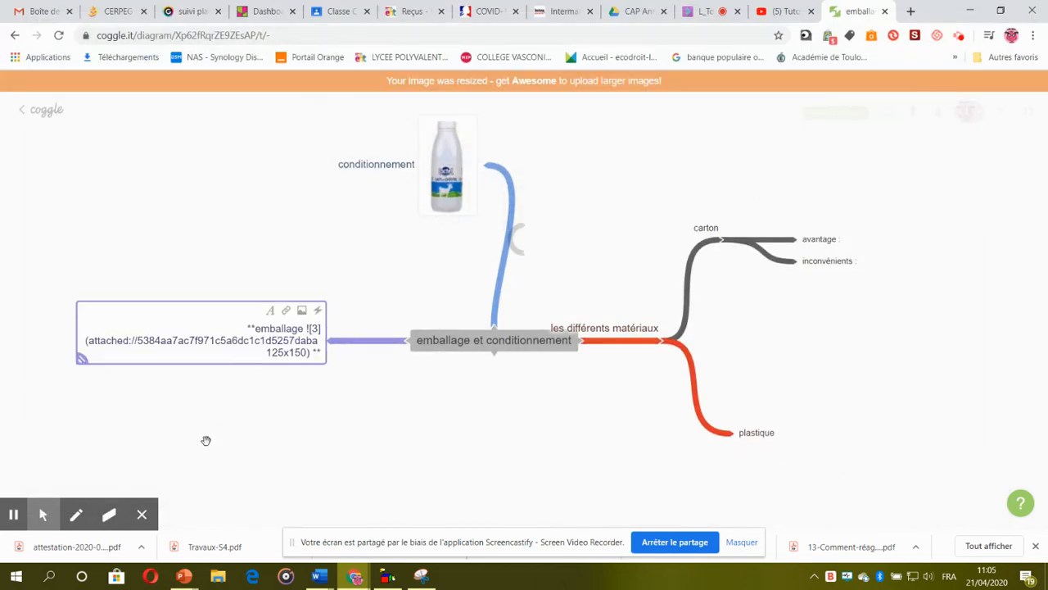
pyautogui.click(385, 448)
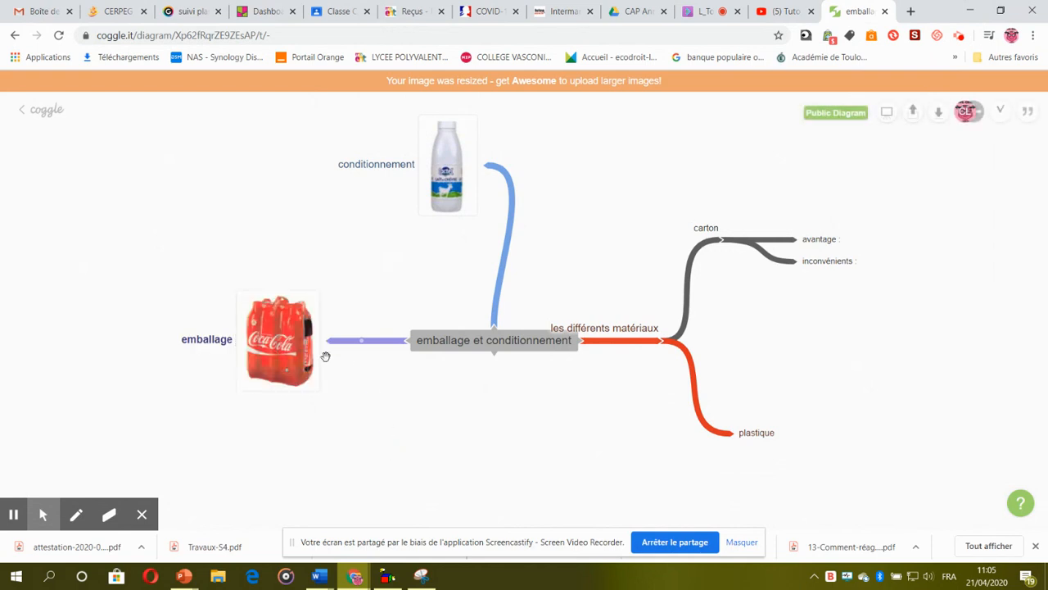